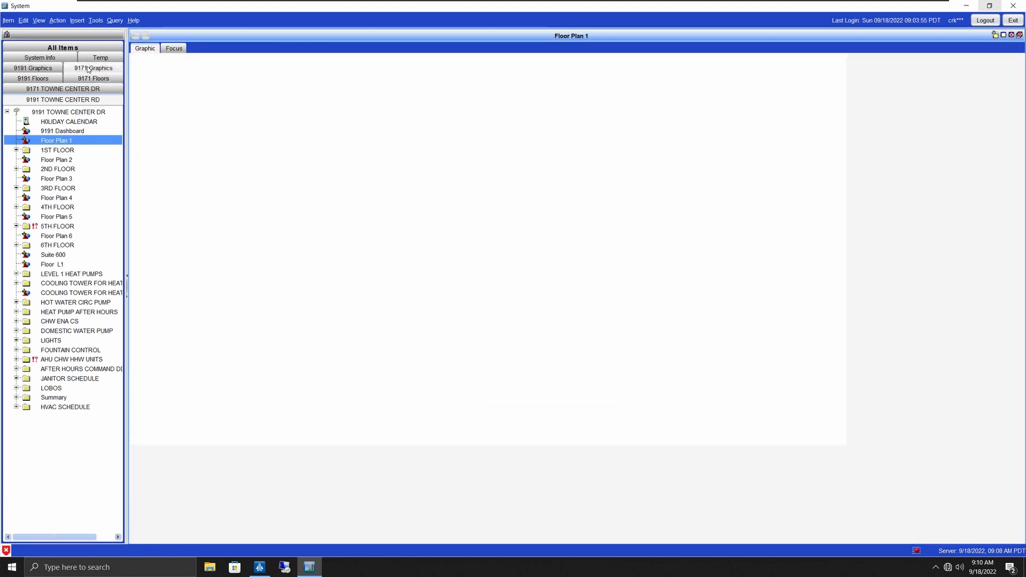
Step: Switch the navigation pane to the All Items tree under LAJOLLAGATEWAY and open the Insert menu
left_click(88, 68)
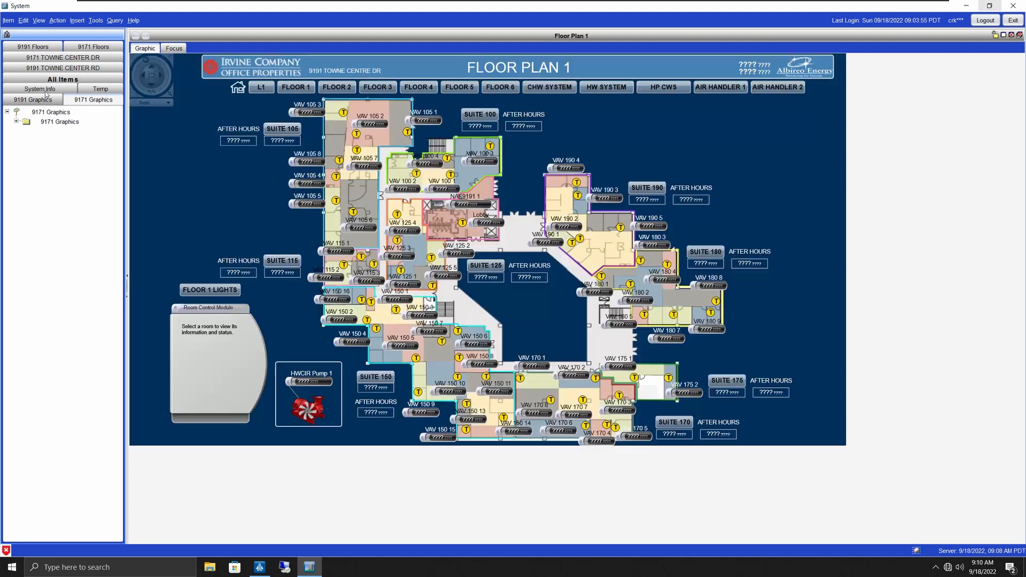
left_click(54, 88)
left_click(54, 79)
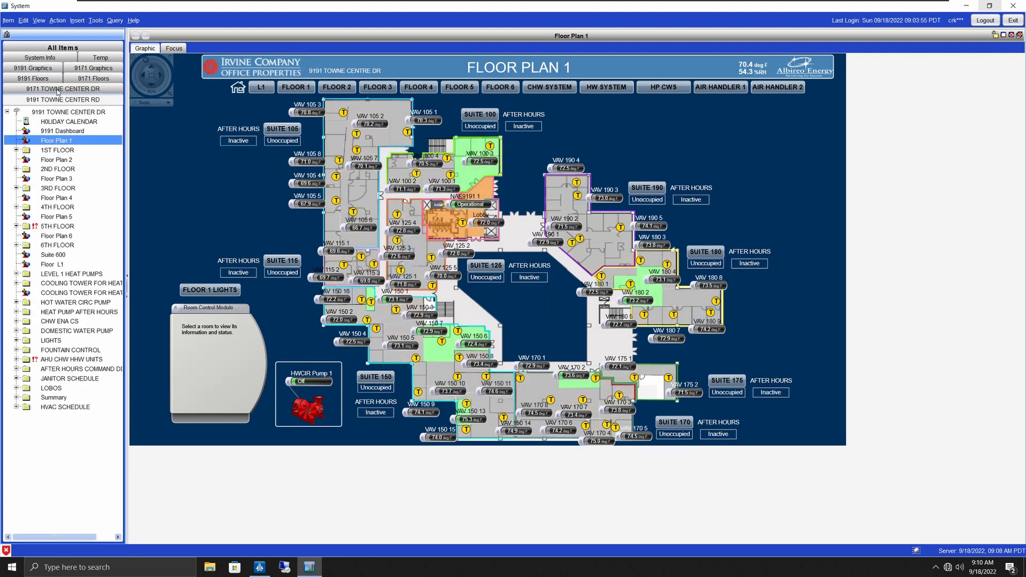
left_click(61, 48)
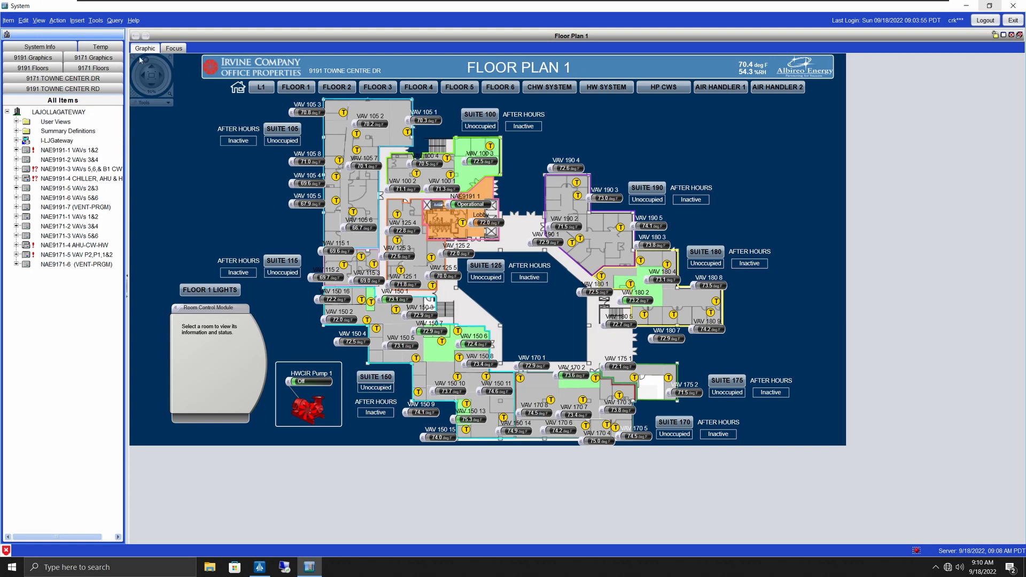
left_click(76, 21)
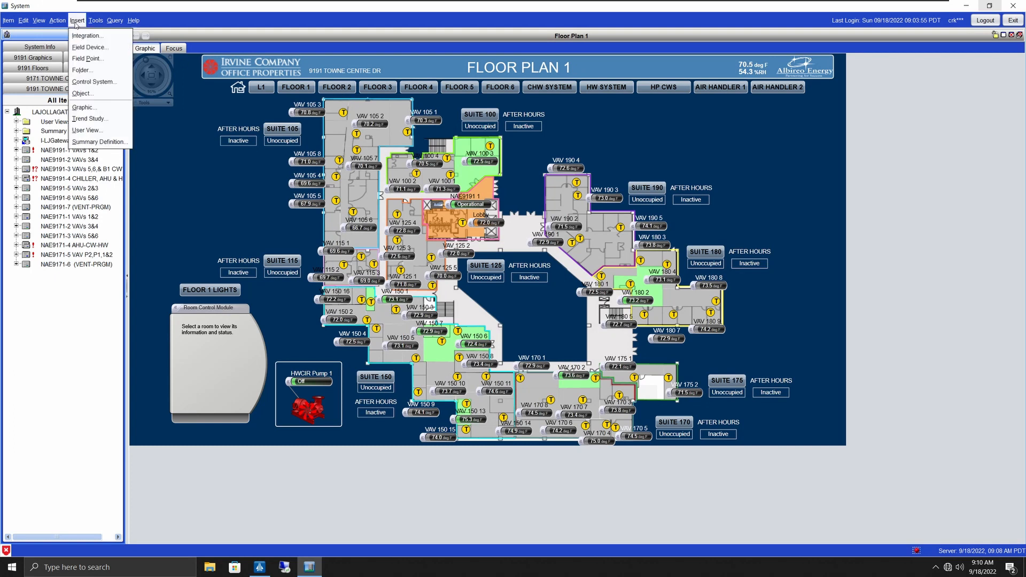
Step: Insert a new user view identified as 'Test user view' and advance to its Configure step
left_click(99, 130)
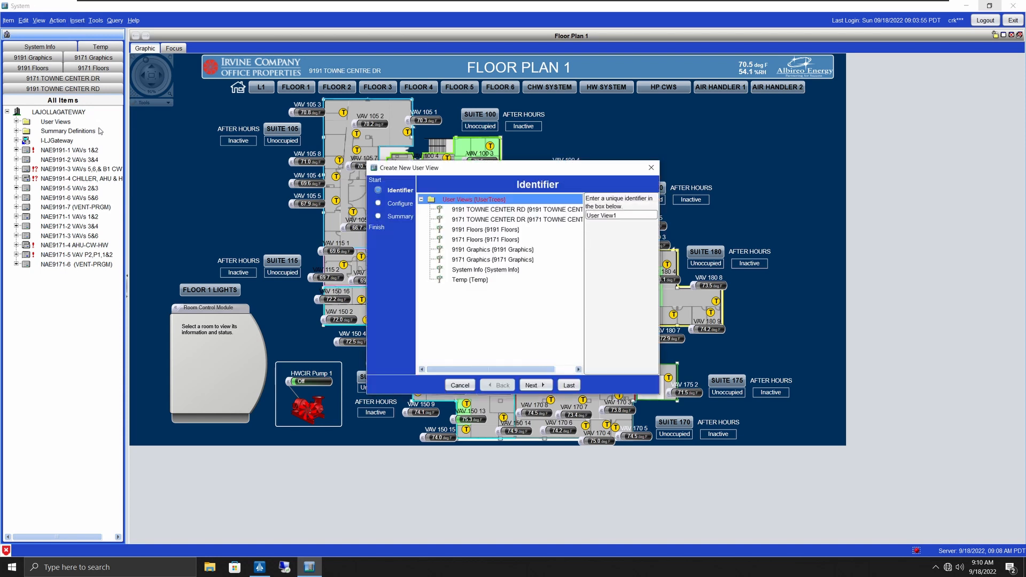
left_click_drag(616, 215, 587, 214)
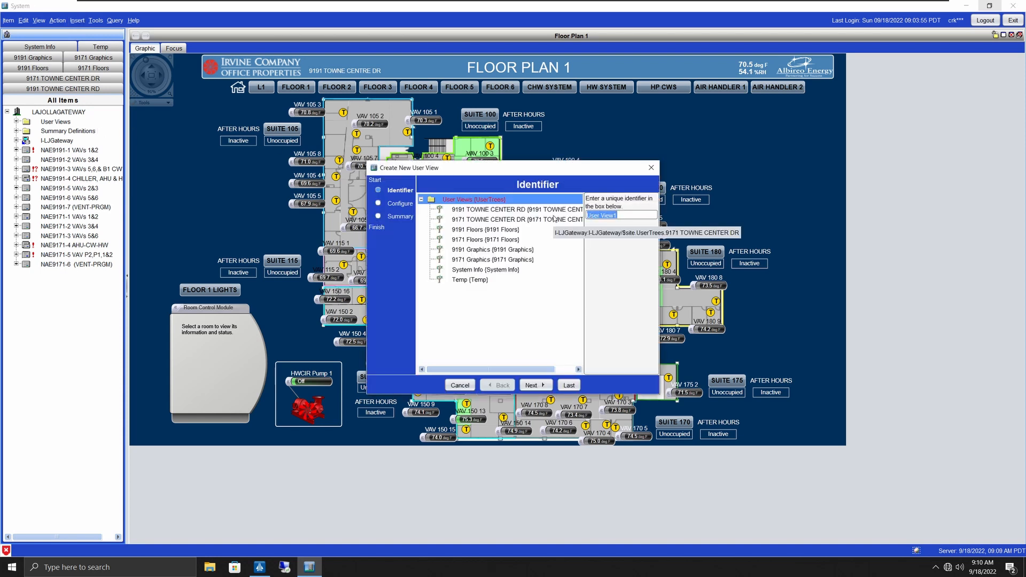
type("Test u")
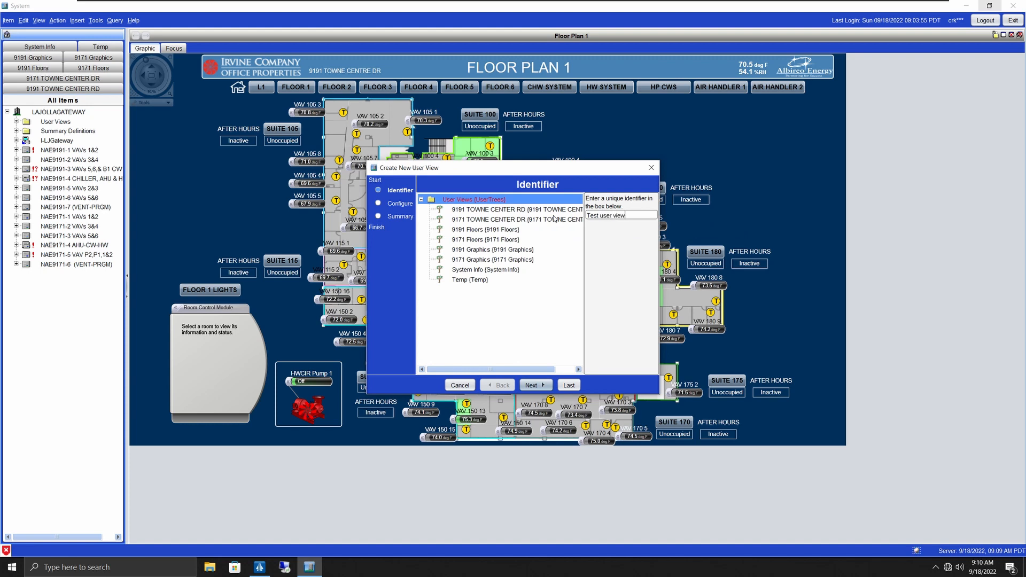
left_click(532, 386)
left_click(458, 229)
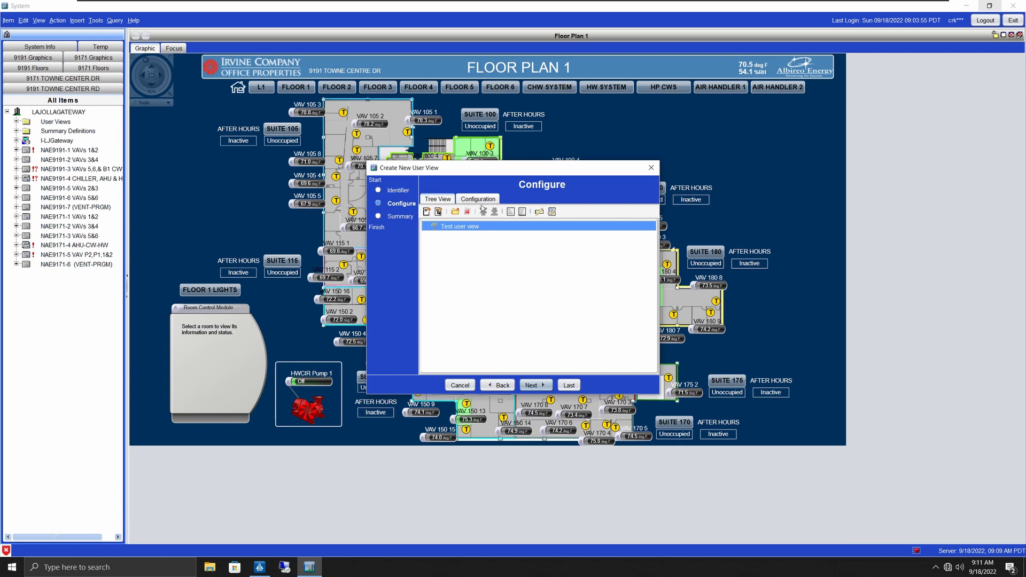
Step: Create a folder named '1st floor room temperatures' under the Test user view root
left_click(455, 212)
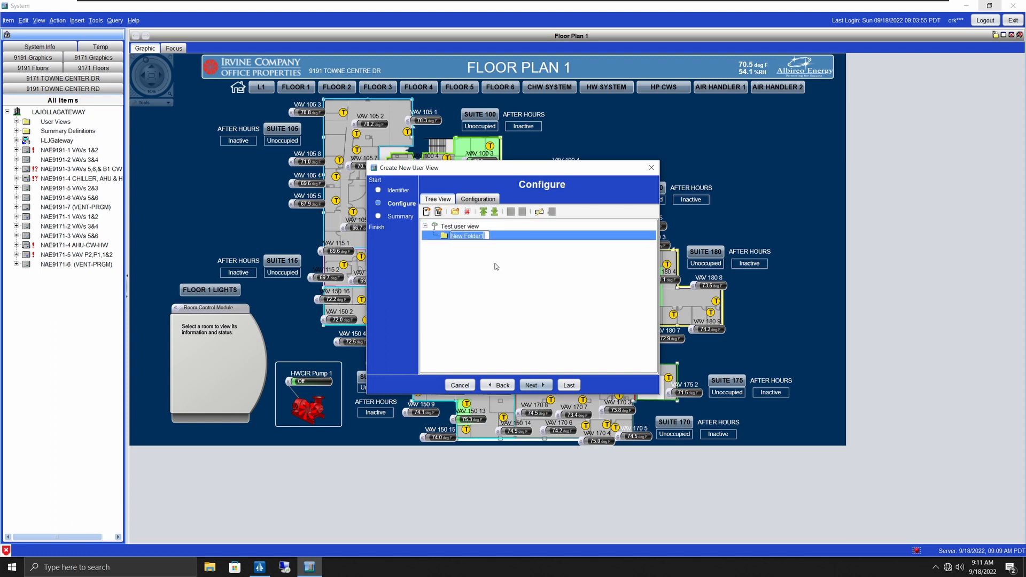
type("1st f")
type("loor room tempera")
type("tures")
key("Return")
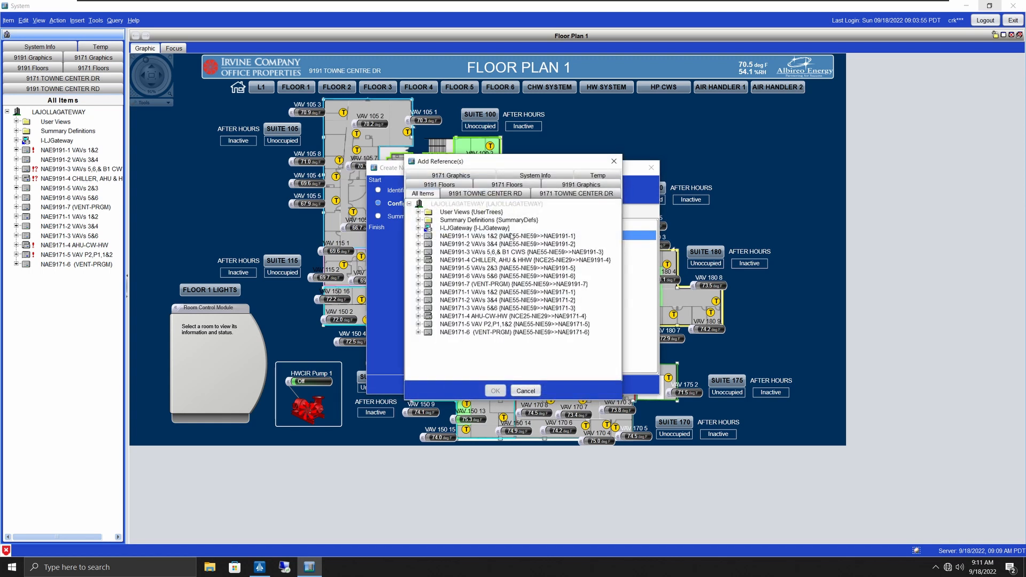
Step: Add the ROOM TEMP point of SUITE100_VAV-1 to the 1st floor room temperatures folder
left_click(614, 163)
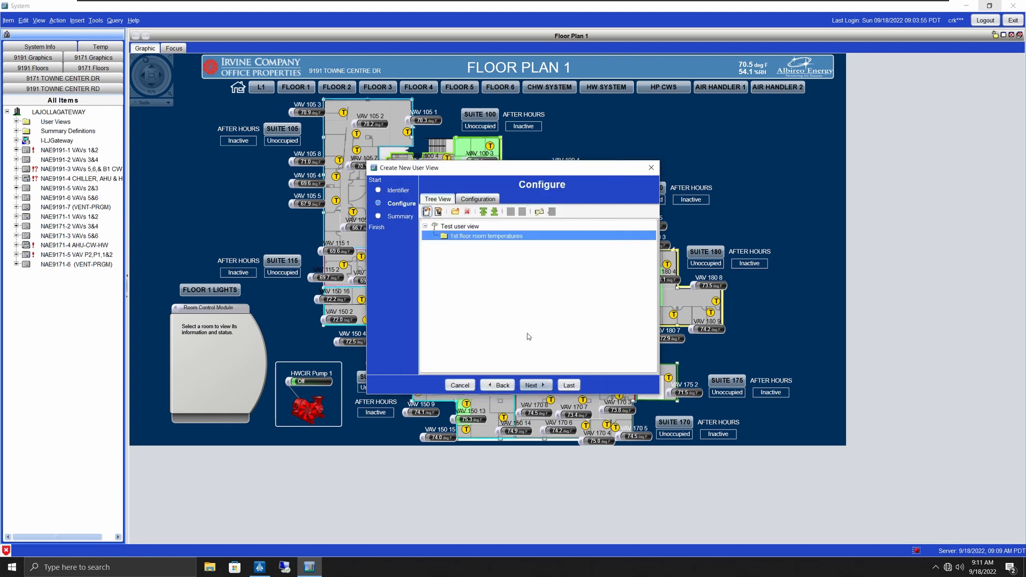
left_click(427, 212)
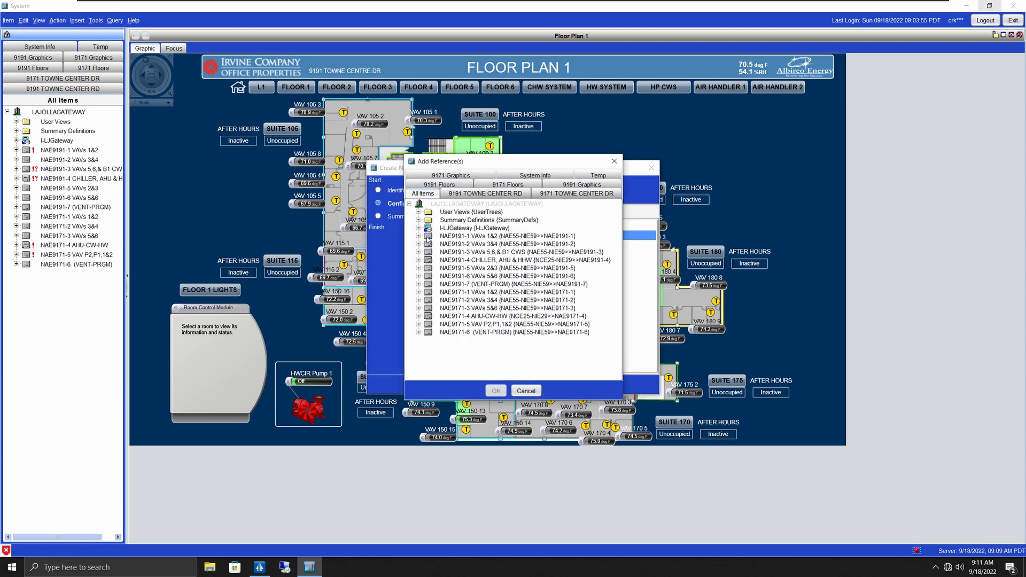
left_click(418, 236)
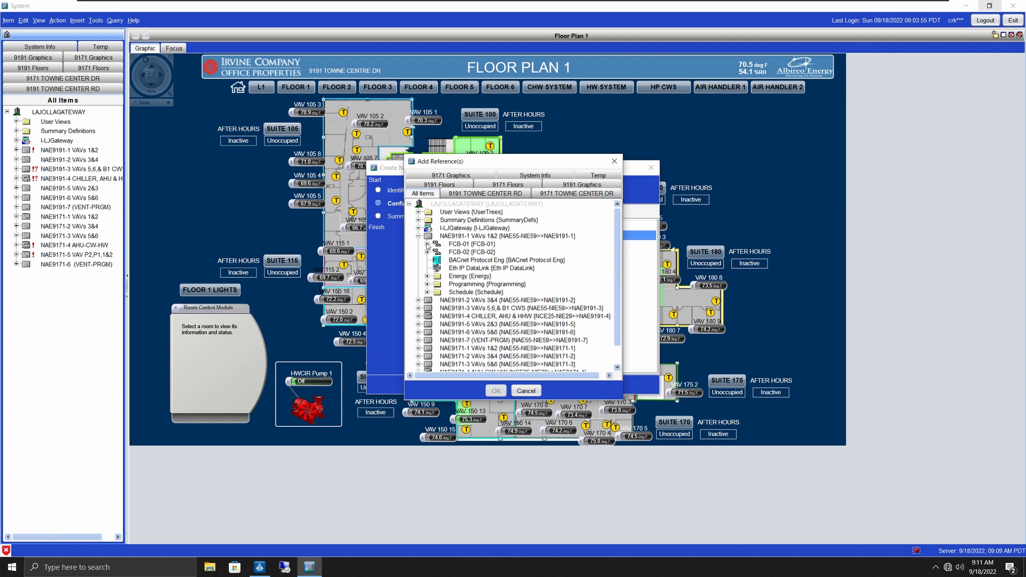
left_click(426, 244)
scroll(491, 260, "up", 2)
left_click_drag(528, 154, 540, 31)
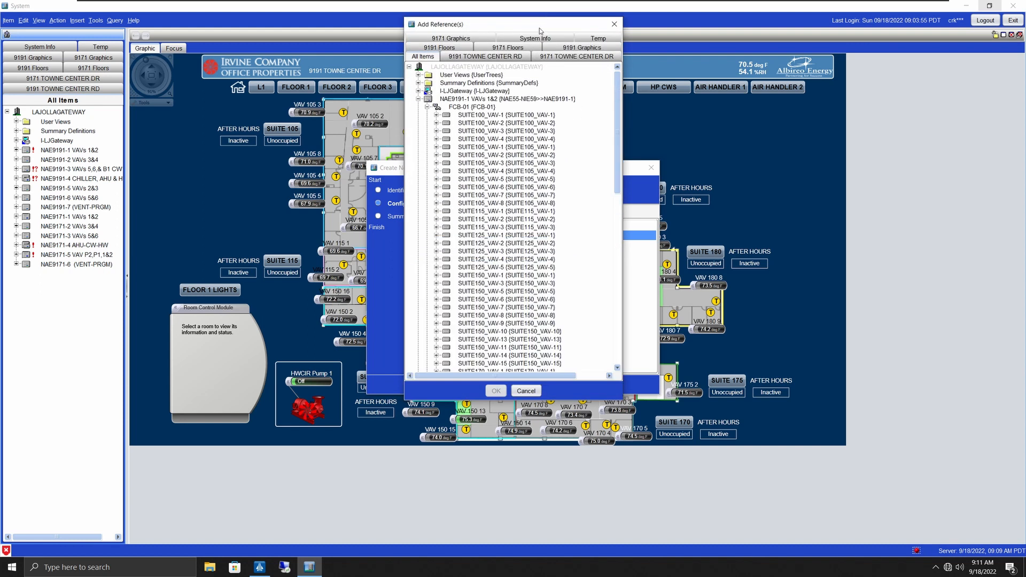
left_click(436, 115)
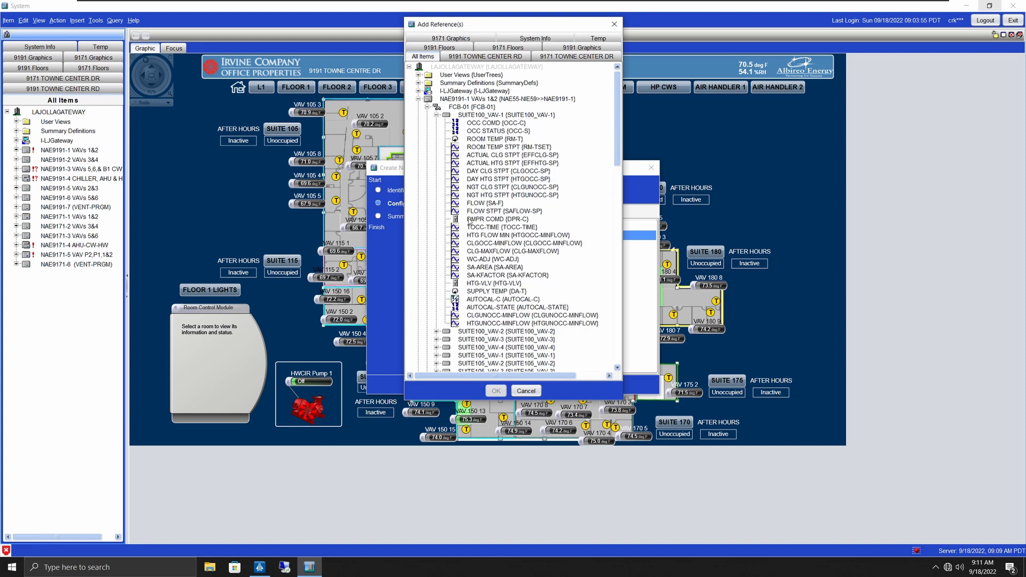
left_click(476, 140)
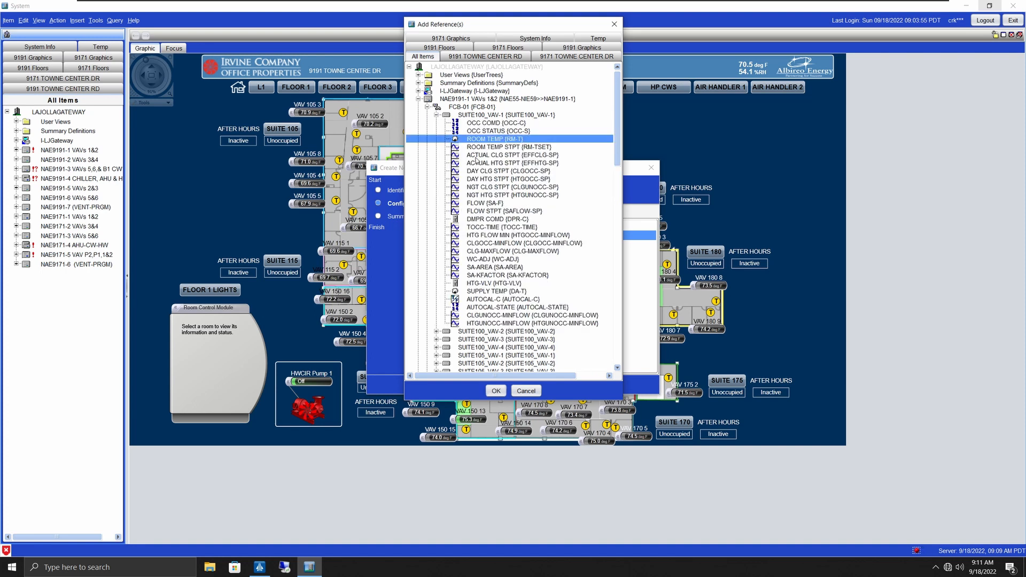
left_click(497, 392)
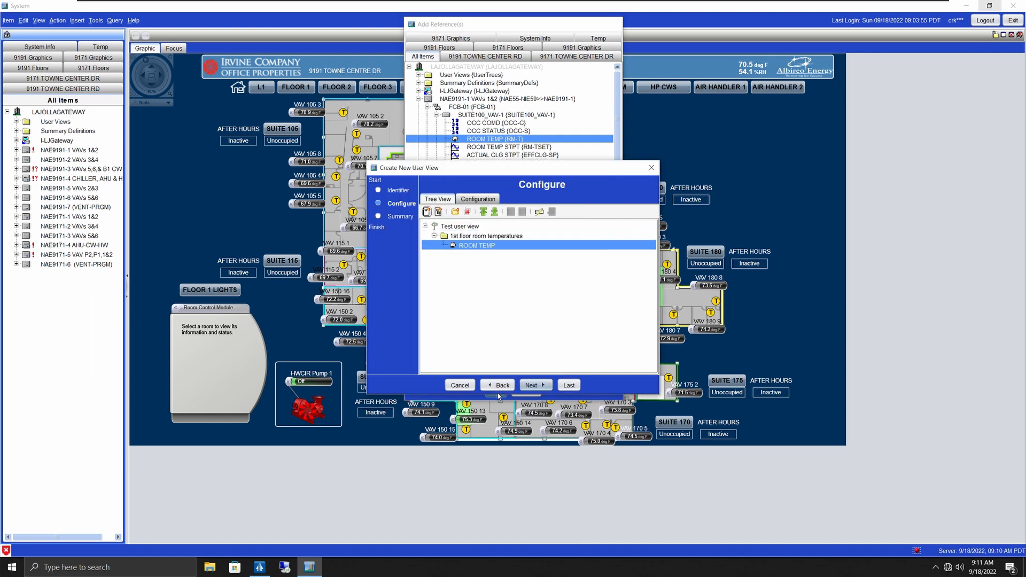
Step: Add the ROOM TEMP point of SUITE100_VAV-2 to the same folder
left_click(459, 236)
left_click(426, 212)
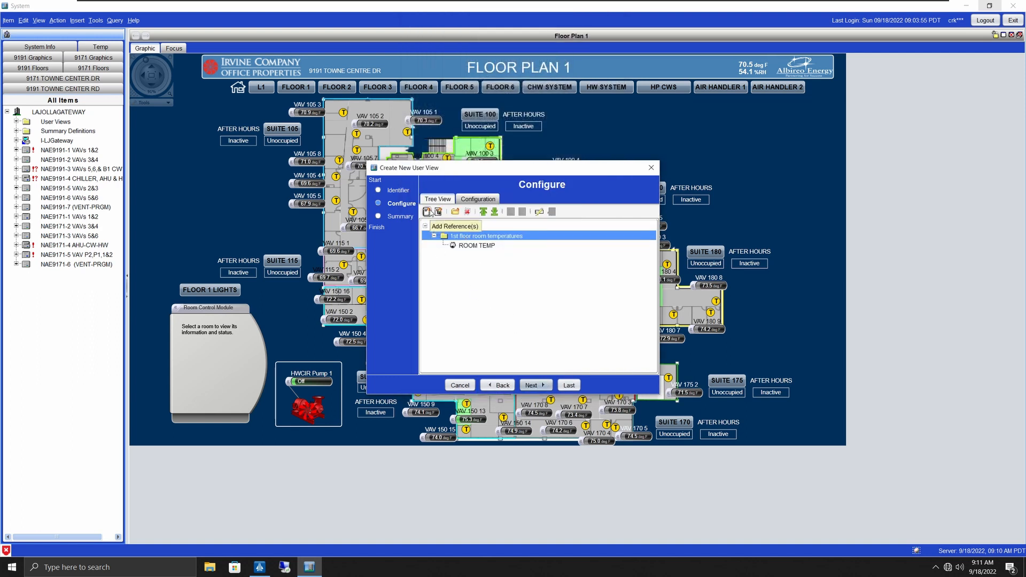
scroll(497, 273, "down", 3)
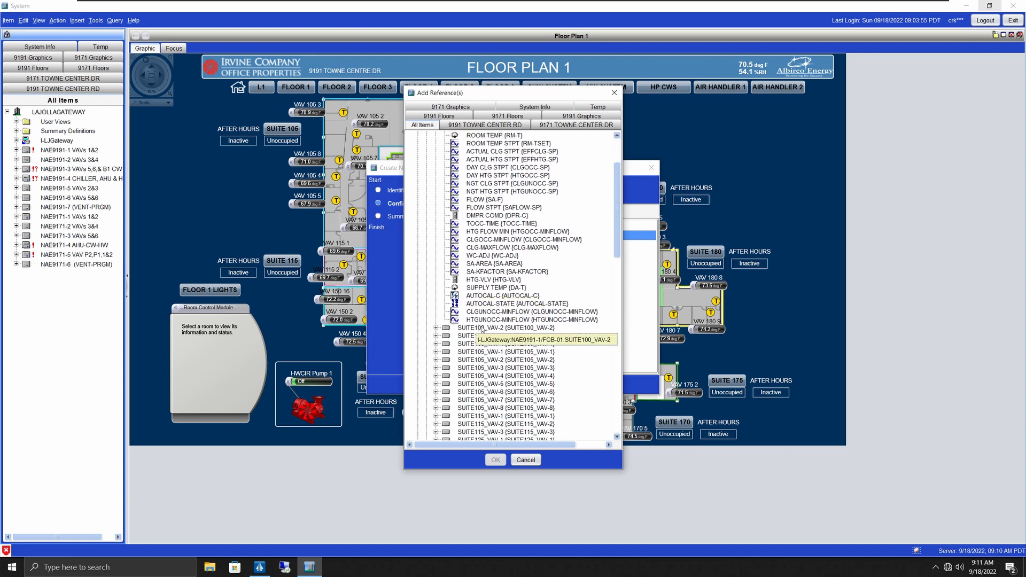
left_click(445, 328)
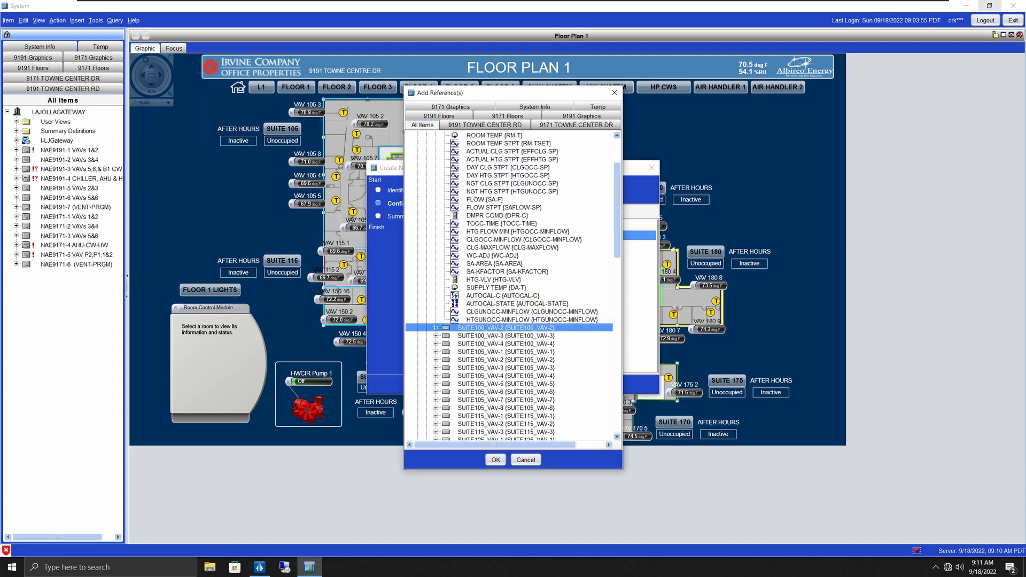
left_click(436, 327)
left_click(476, 269)
left_click(496, 460)
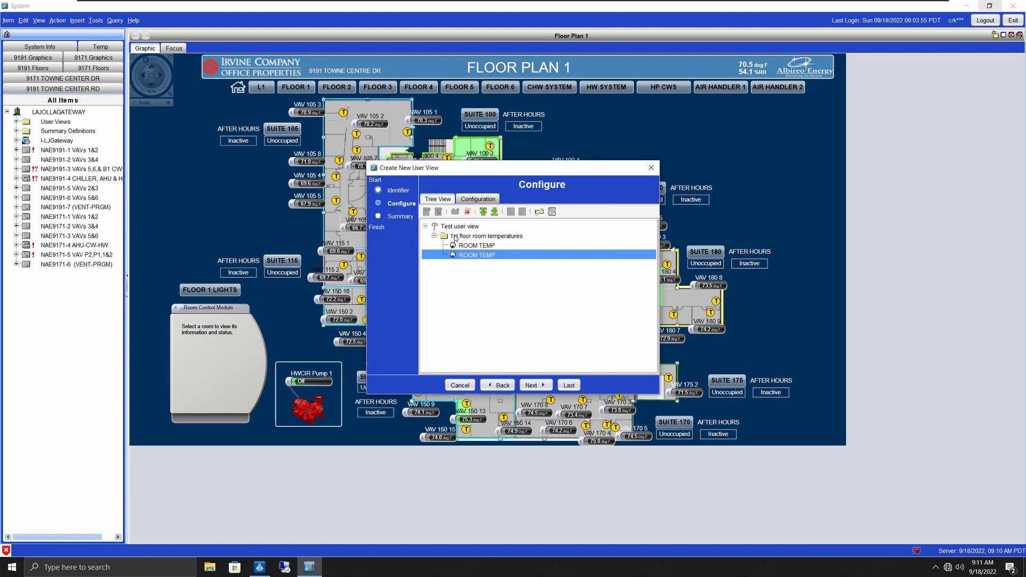
left_click(455, 237)
left_click(427, 211)
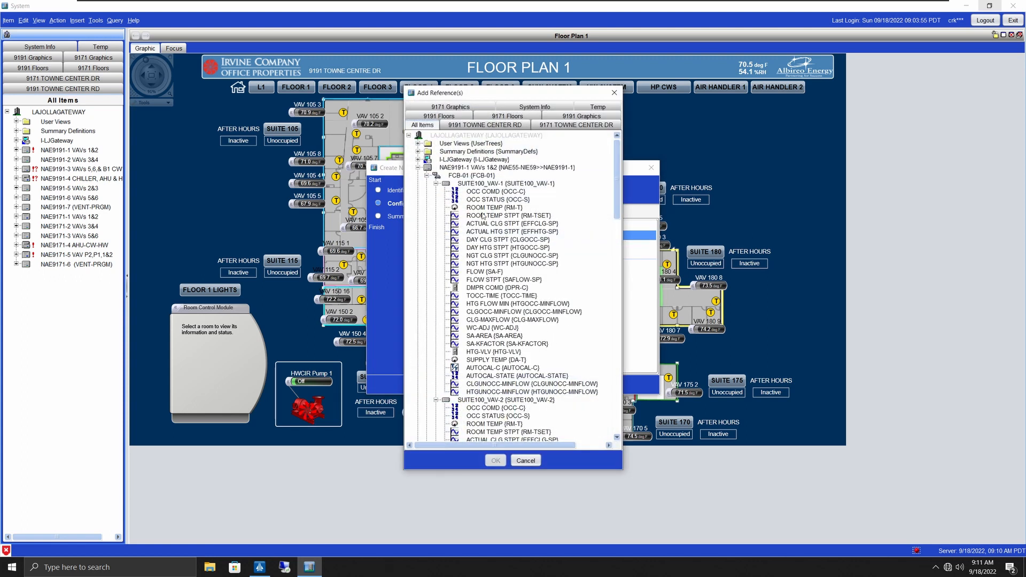
Step: Expand SUITE100_VAV-3, SUITE100_VAV-4 and SUITE105_VAV-1 through VAV-8 to list their points
scroll(492, 243, "down", 12)
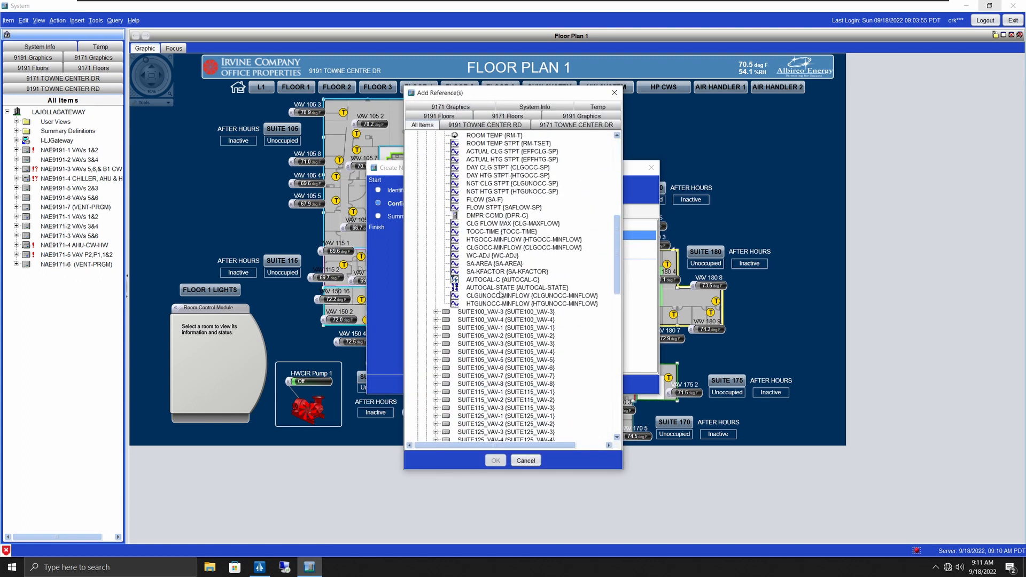
left_click(460, 320)
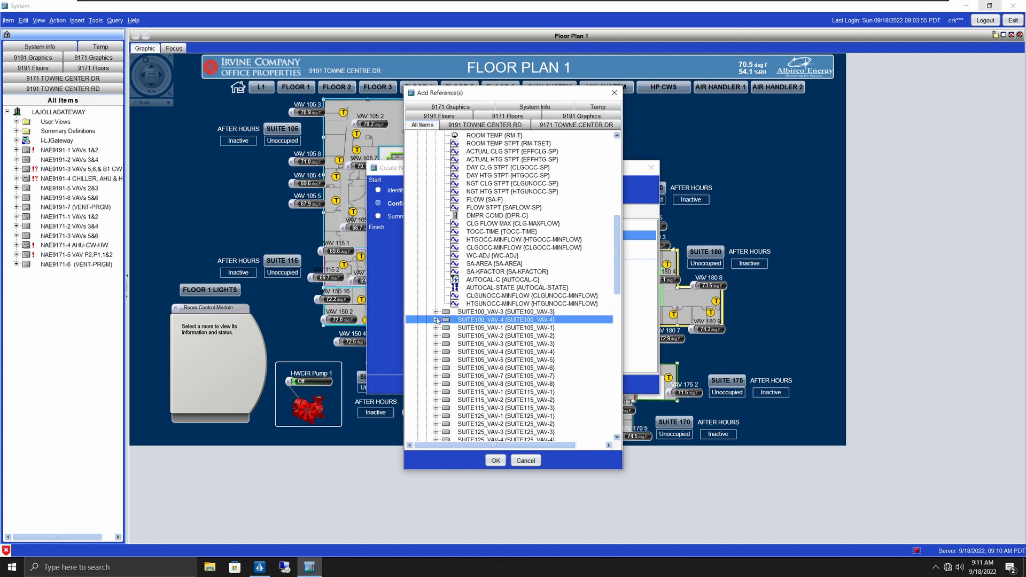
left_click(436, 319)
left_click(437, 253)
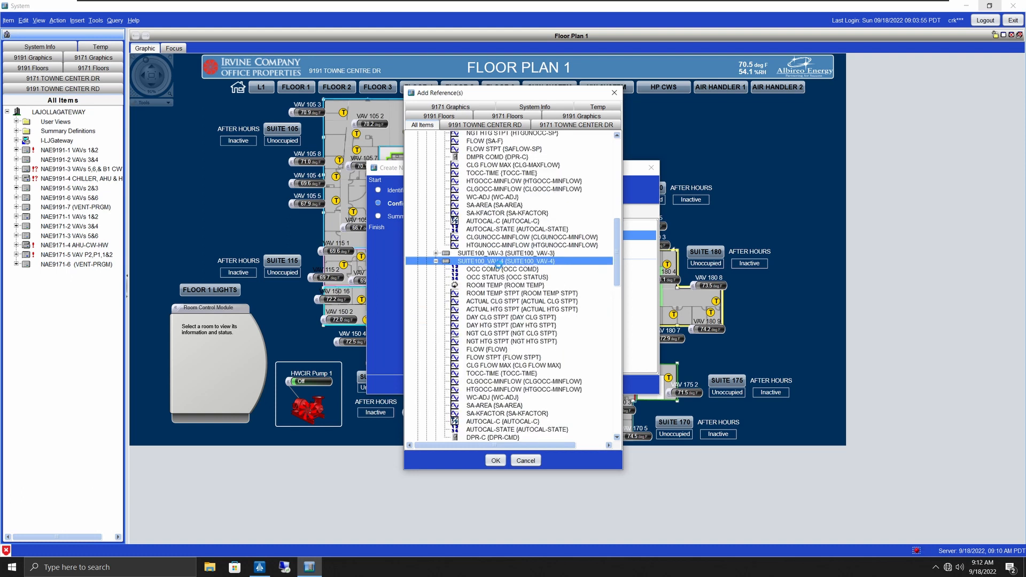
scroll(517, 273, "down", 11)
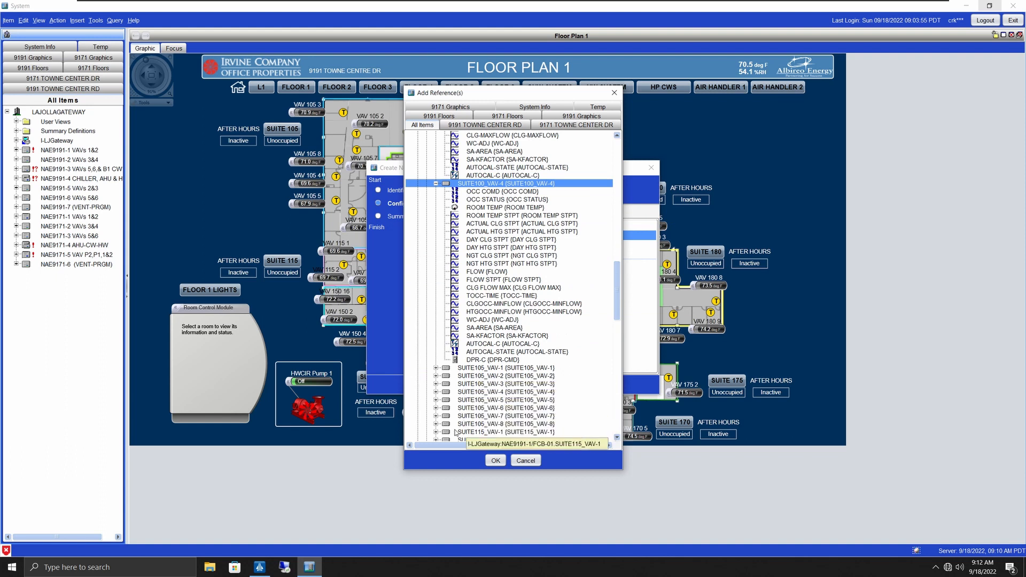
left_click(436, 424)
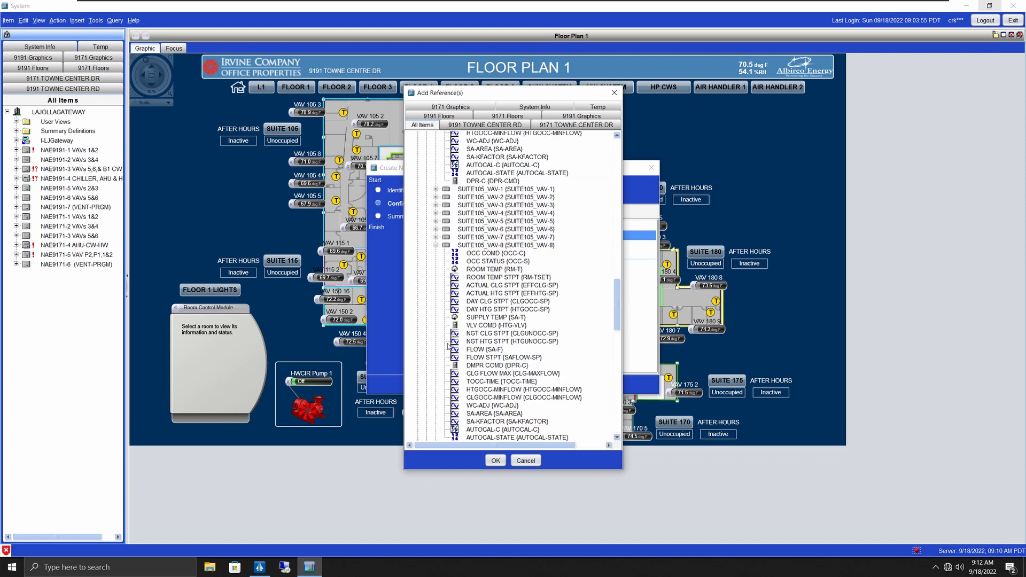
left_click(436, 237)
left_click(436, 228)
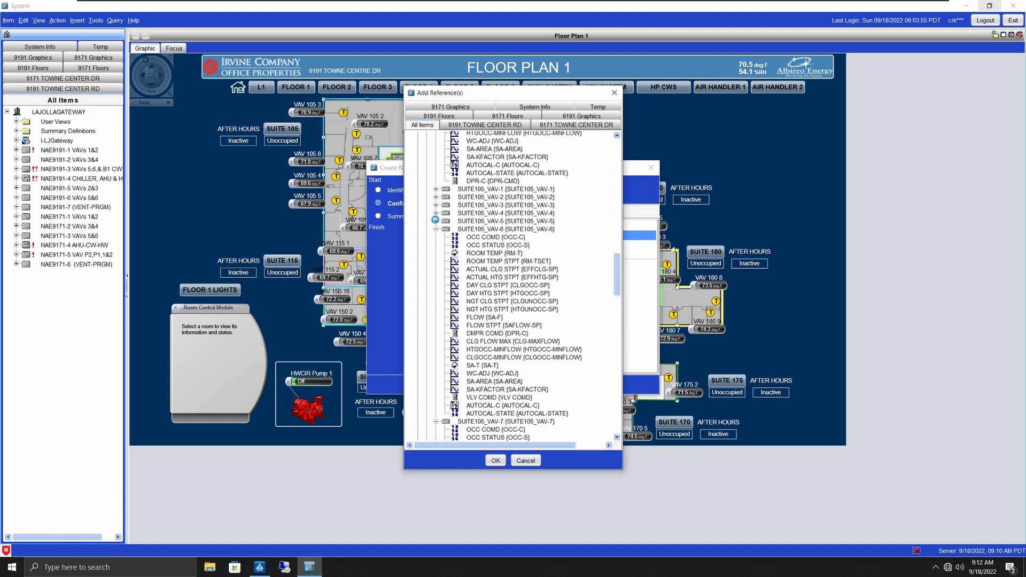
left_click(436, 221)
left_click(436, 213)
left_click(436, 205)
left_click(436, 197)
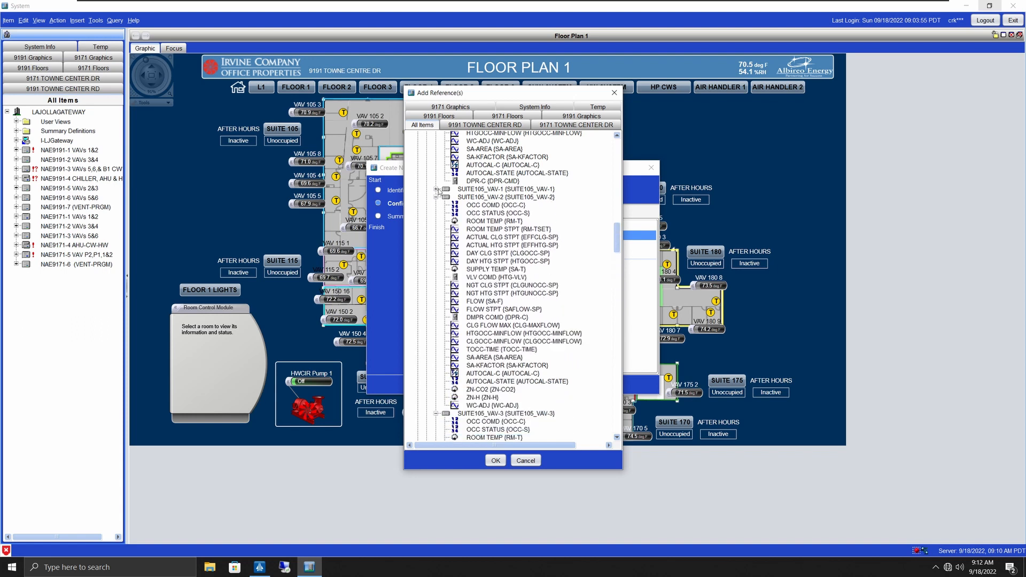
left_click(436, 189)
scroll(516, 248, "up", 15)
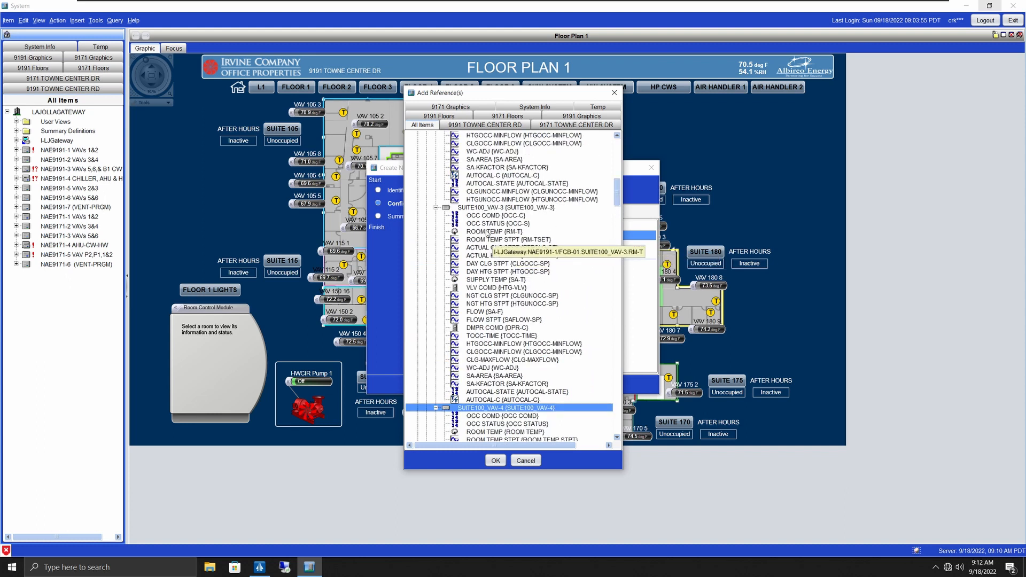
Step: Select ROOM TEMP under SUITE100_VAV-3, SUITE100_VAV-4 and SUITE105_VAV-1 through VAV-4
left_click(487, 232)
scroll(540, 279, "down", 4)
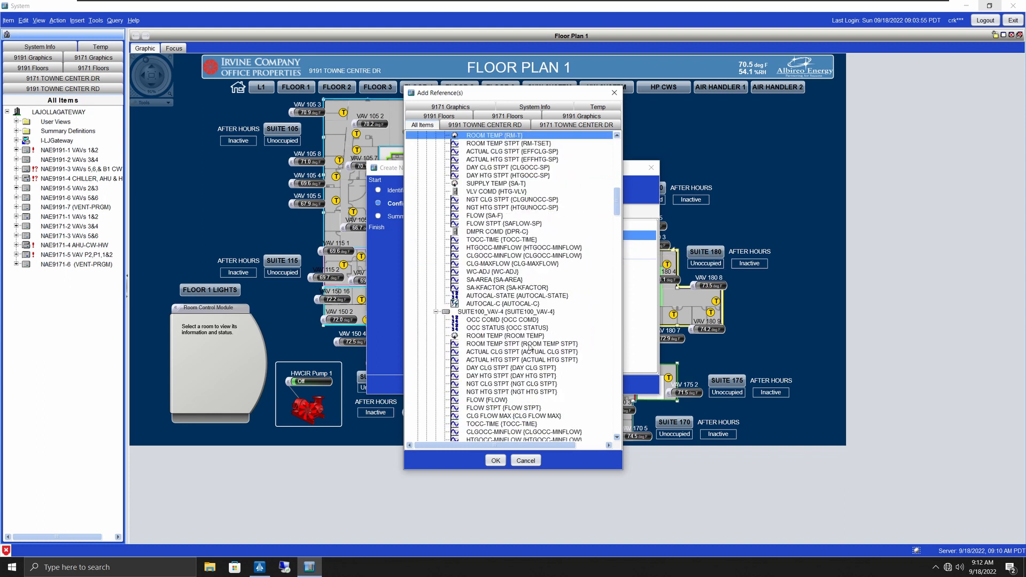
left_click(490, 336)
scroll(492, 352, "down", 7)
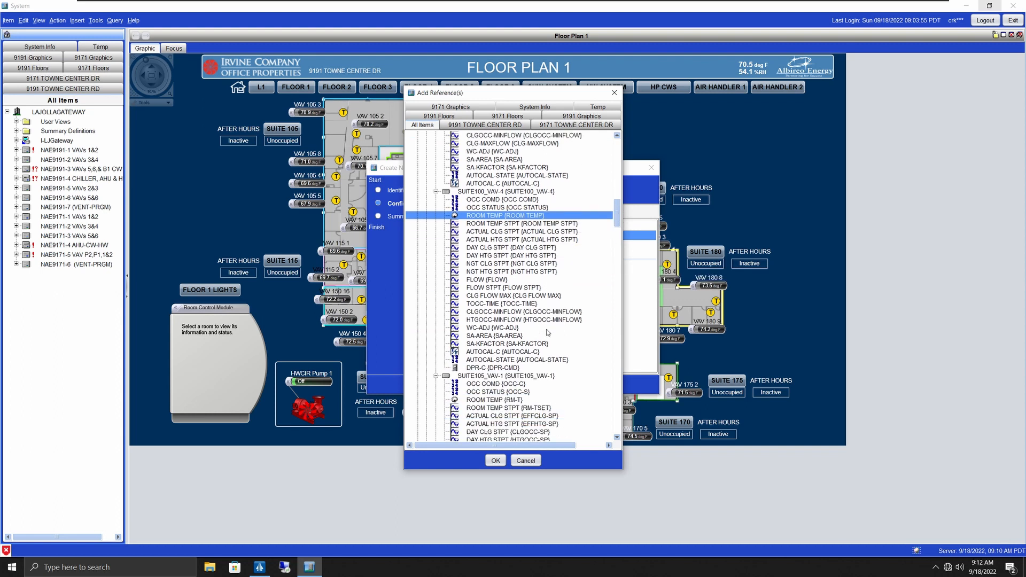
left_click(495, 352)
scroll(494, 355, "down", 8)
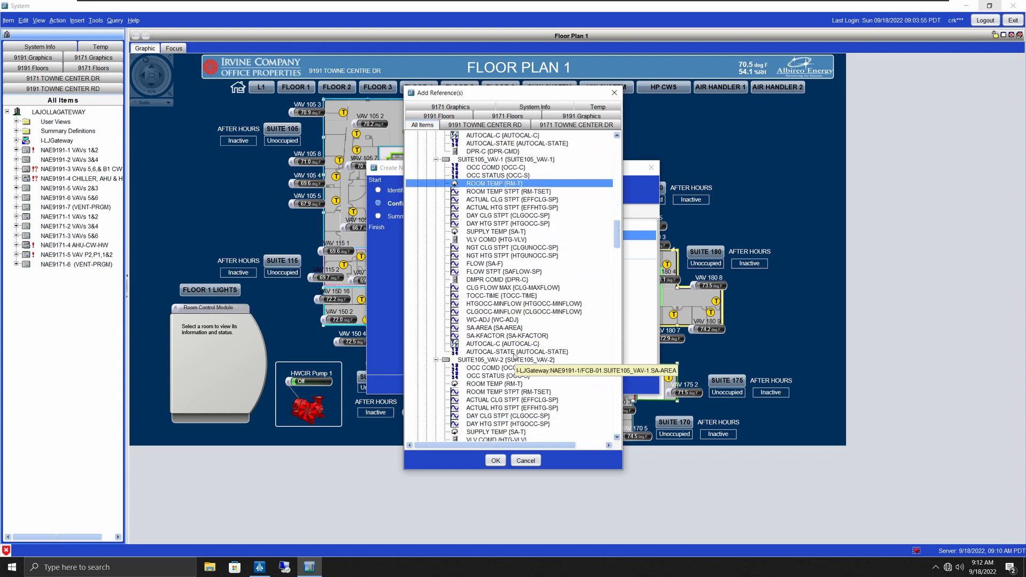
left_click(494, 360)
scroll(492, 357, "down", 10)
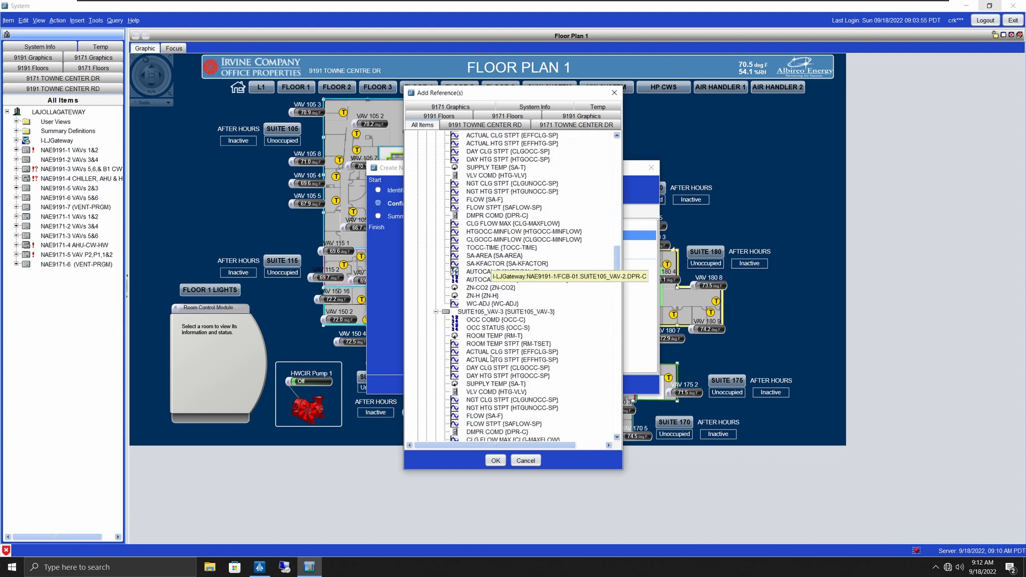
left_click(489, 335)
scroll(486, 352, "down", 7)
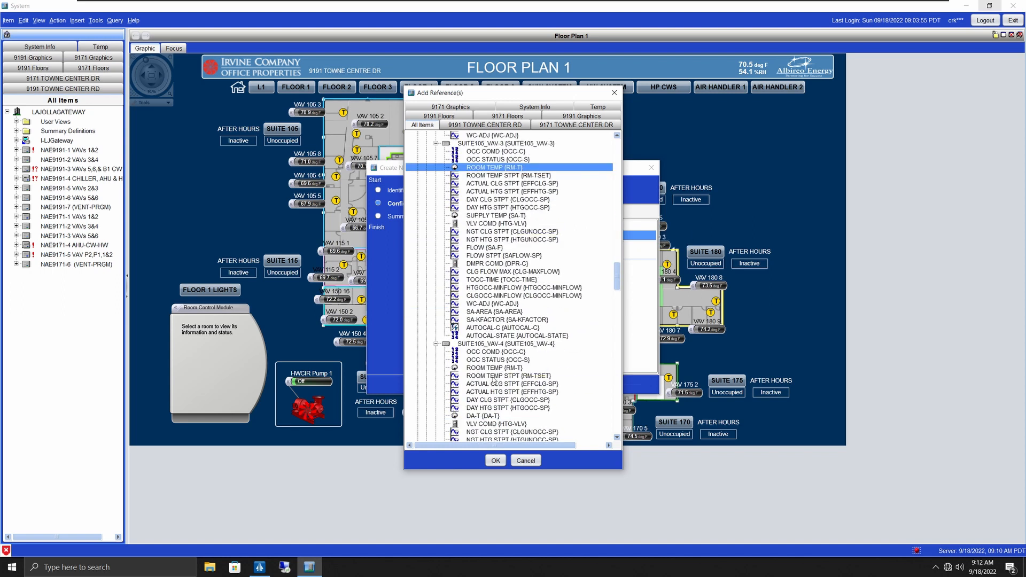
left_click(486, 368)
Step: Also select ROOM TEMP under SUITE105_VAV-5, VAV-6, VAV-7 and VAV-8
scroll(485, 363, "down", 9)
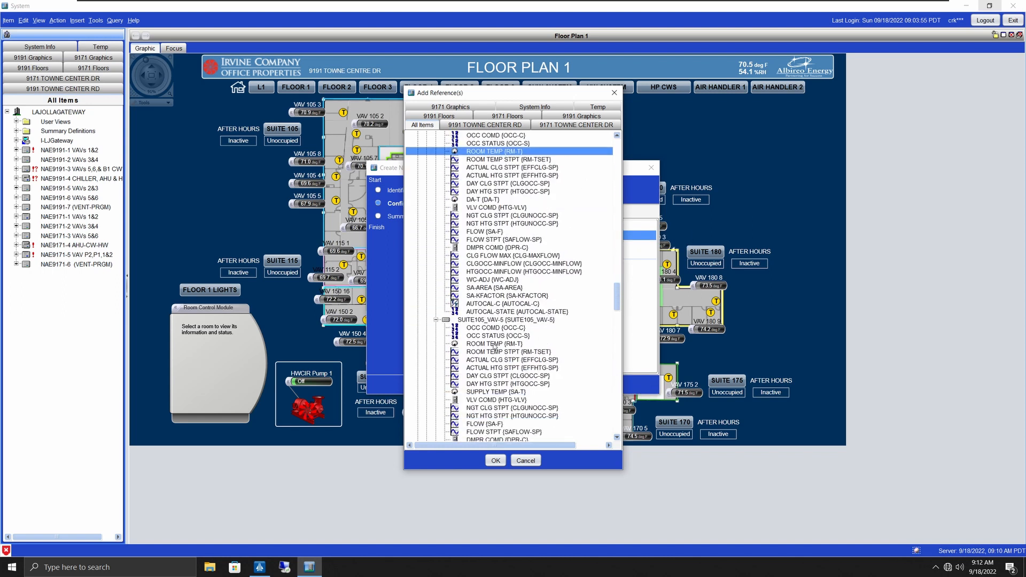
left_click(484, 351)
left_click(484, 344)
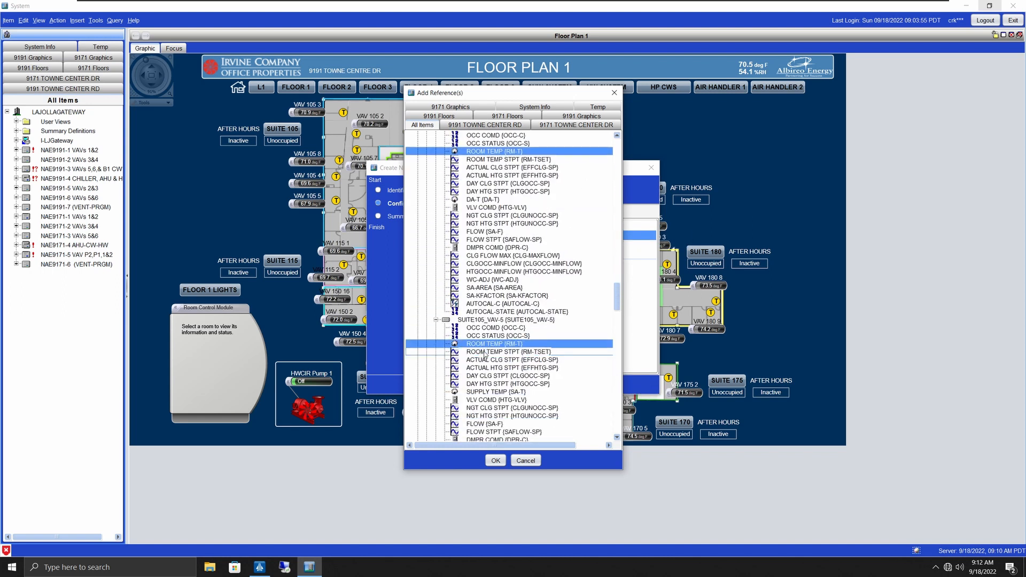
scroll(497, 352, "down", 7)
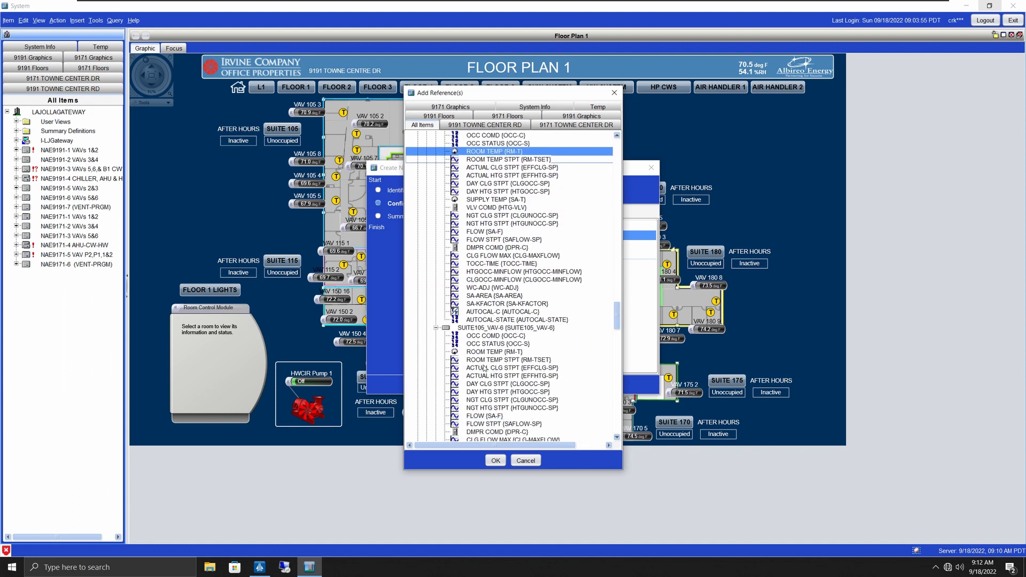
left_click(477, 356)
scroll(568, 352, "down", 7)
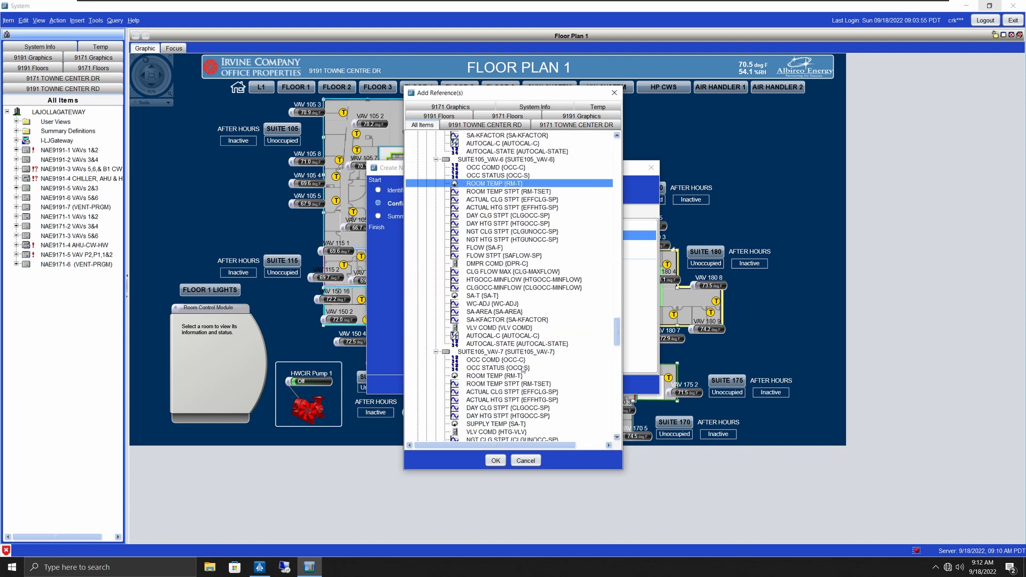
left_click(491, 377)
scroll(523, 314, "down", 12)
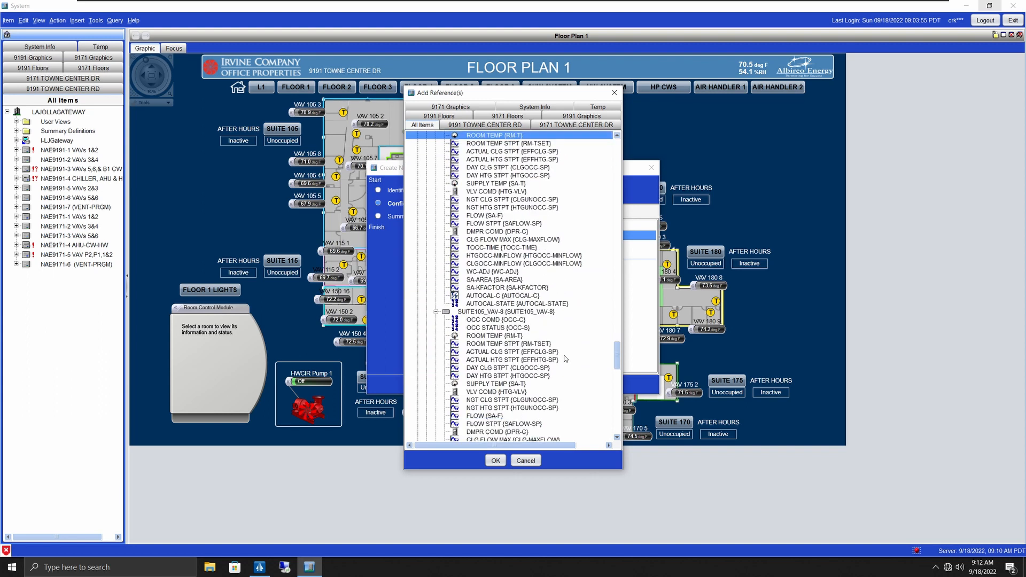
left_click(491, 287)
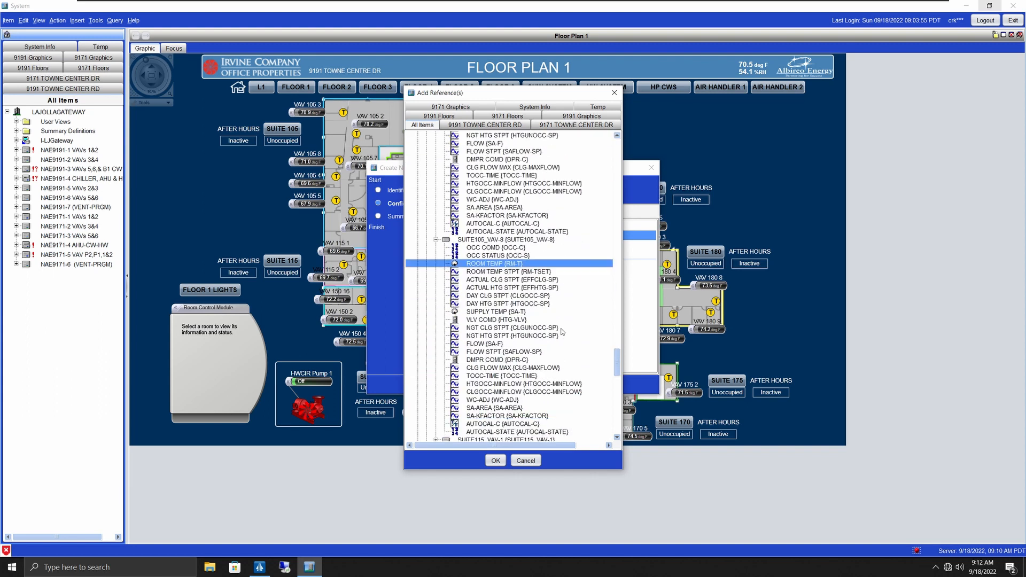
scroll(497, 299, "down", 6)
Step: Add the twelve chosen ROOM TEMP references and finish the Test user view wizard via its Summary page
left_click(495, 461)
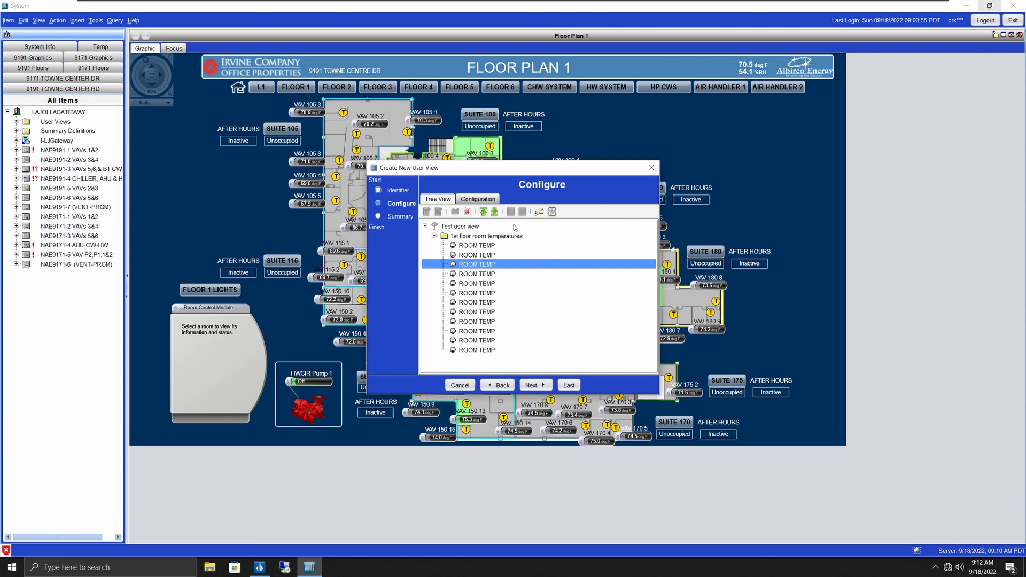
left_click(482, 246)
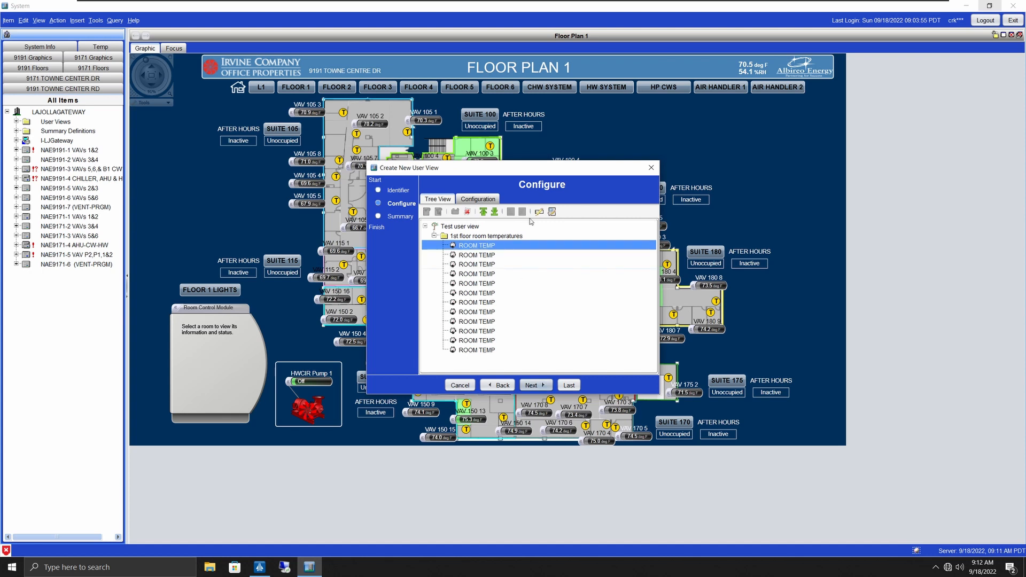
left_click(541, 386)
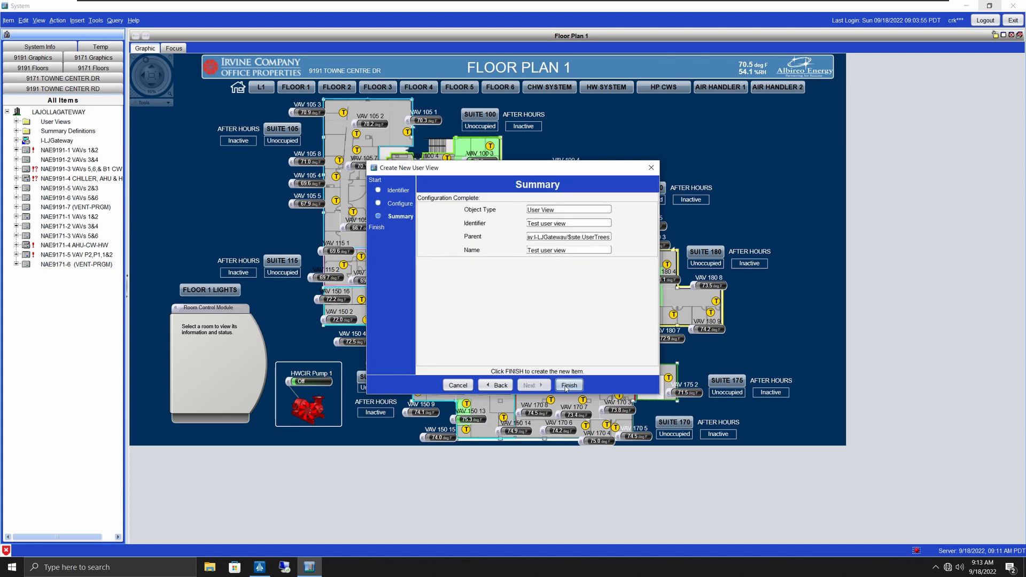
left_click(567, 388)
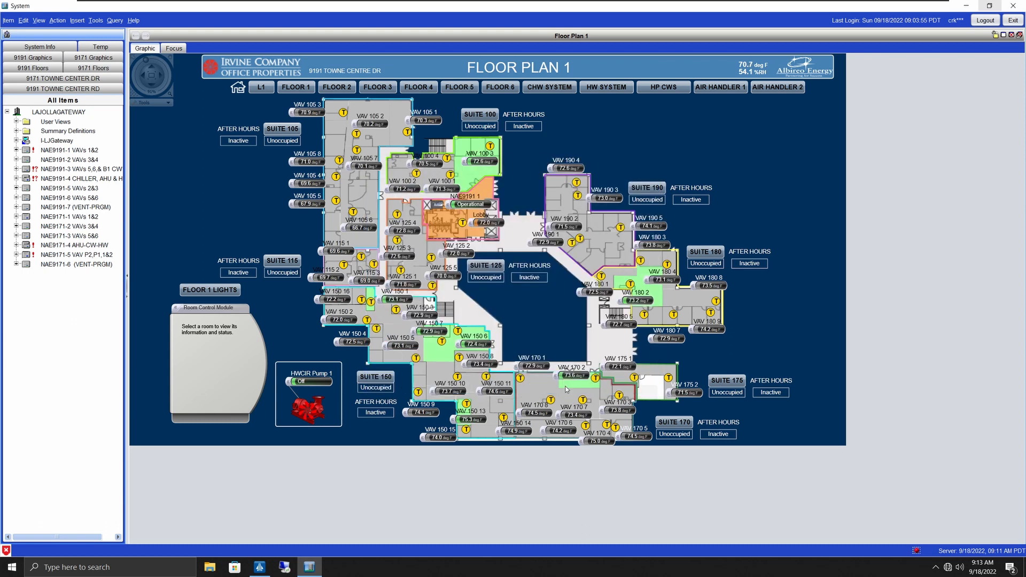
Step: Refresh all navigation tabs and show the 1st floor room temperatures summary in Test user view
right_click(71, 35)
left_click(84, 52)
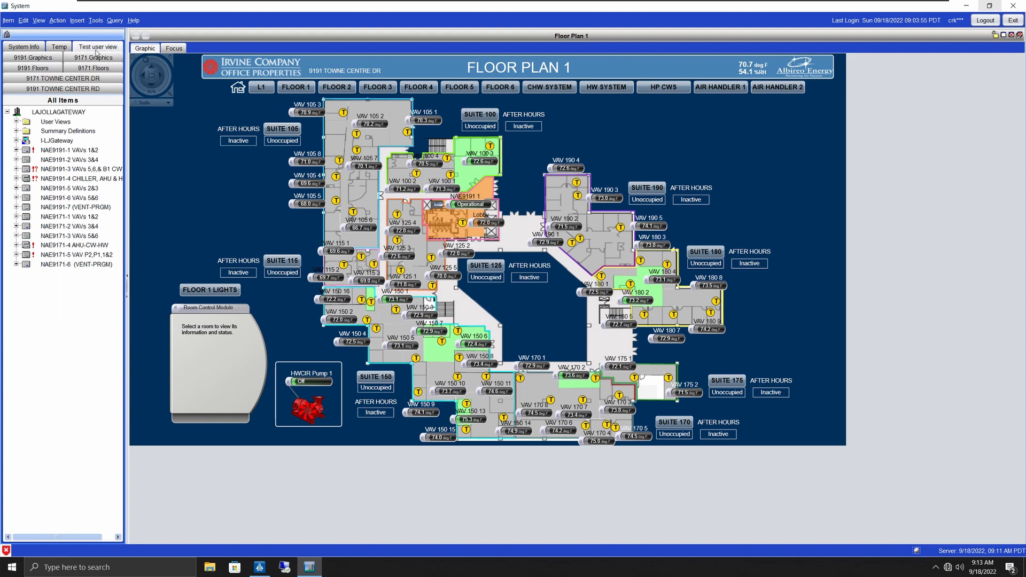
left_click(95, 49)
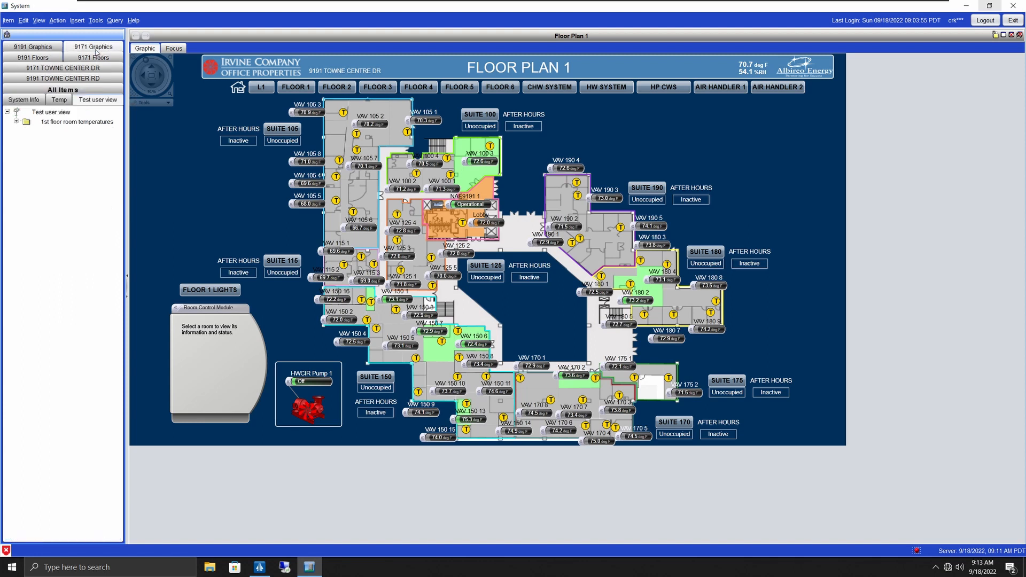
left_click(46, 122)
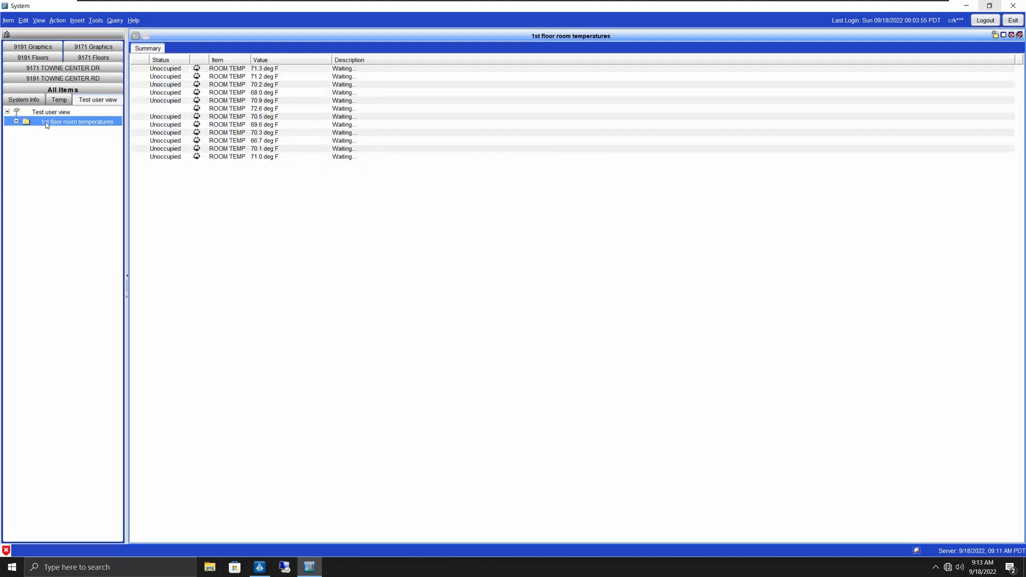
Step: Widen the Item column and view the details of the first ROOM TEMP point
left_click(257, 78)
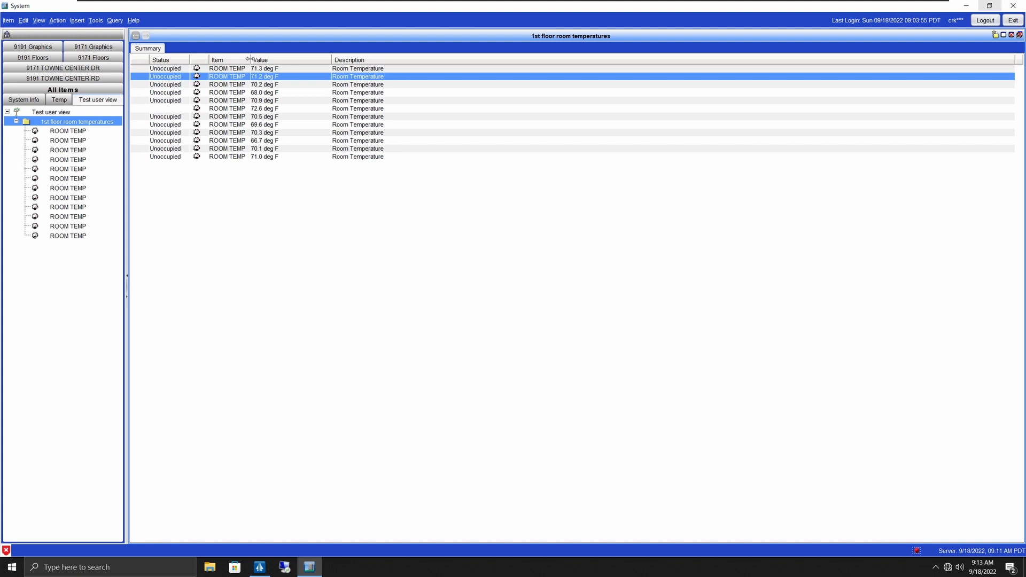
left_click_drag(250, 60, 301, 63)
left_click(233, 70)
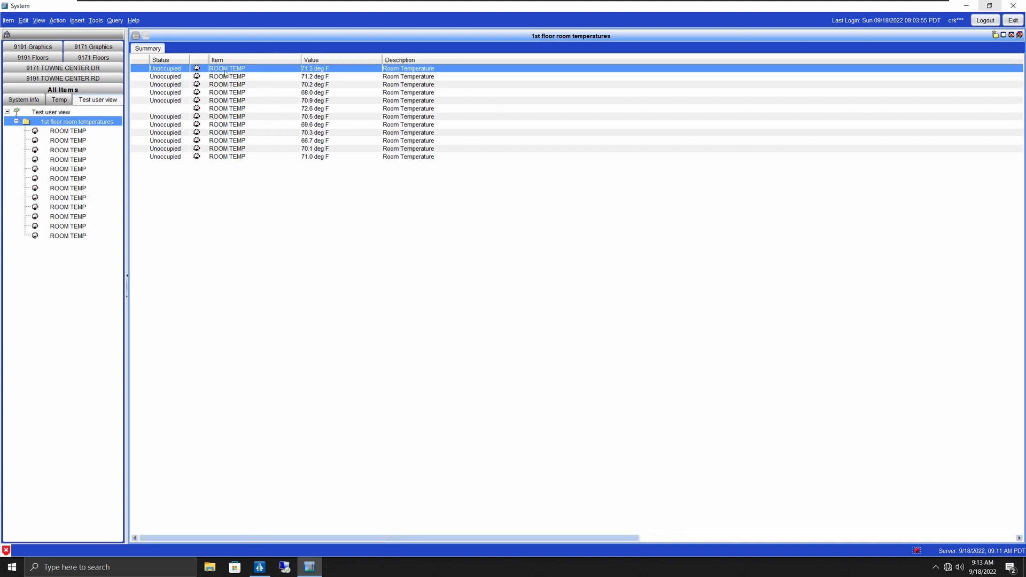
right_click(229, 74)
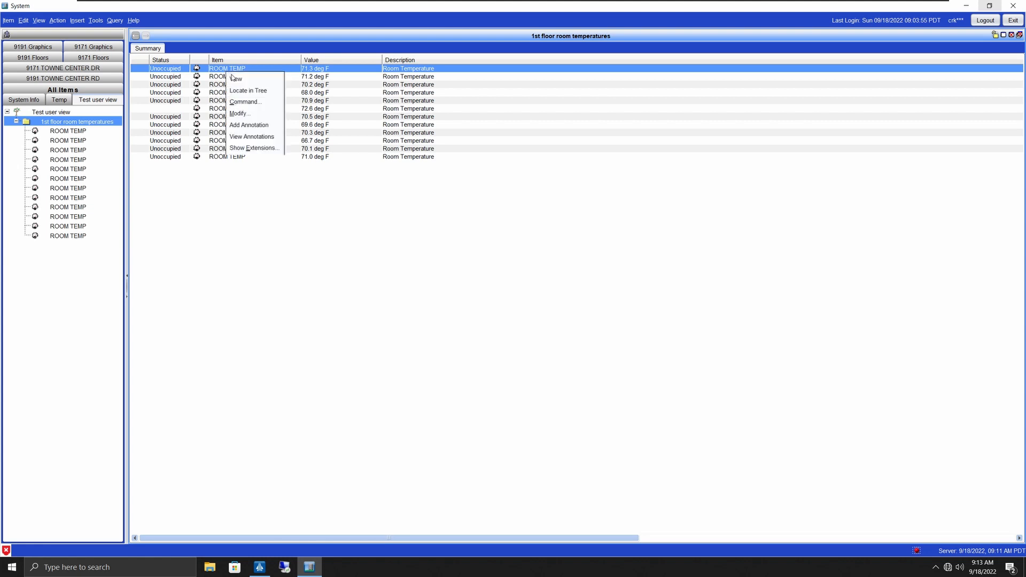
left_click(234, 78)
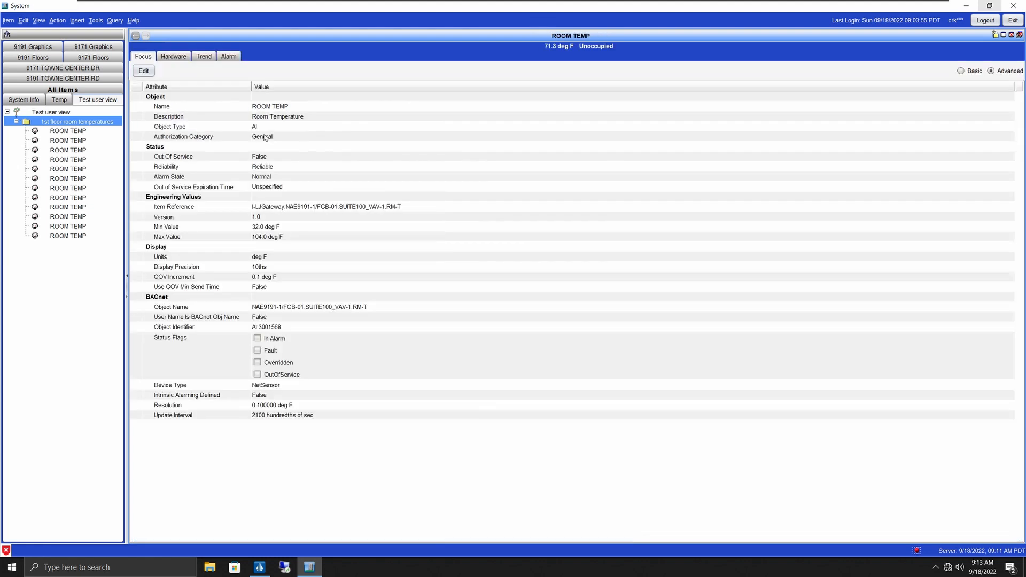
Step: Go back to the summary and open the Test user view root in the main pane
left_click(135, 36)
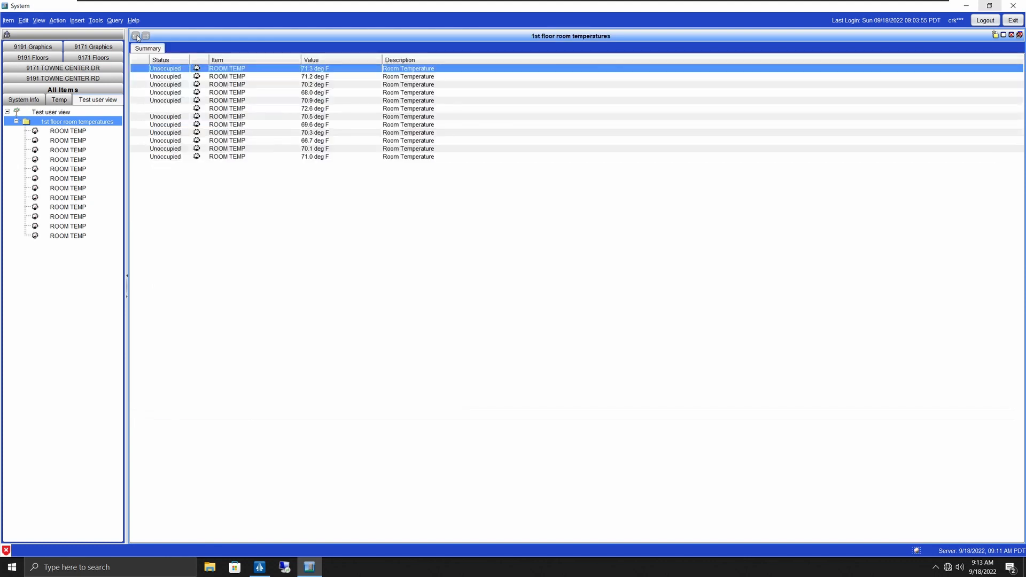
left_click(28, 114)
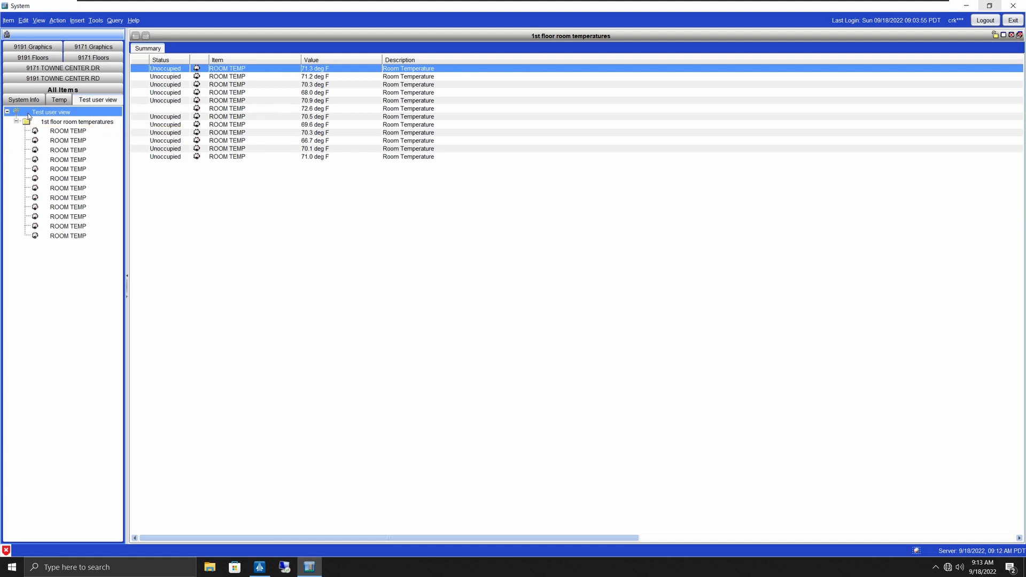
double_click(27, 112)
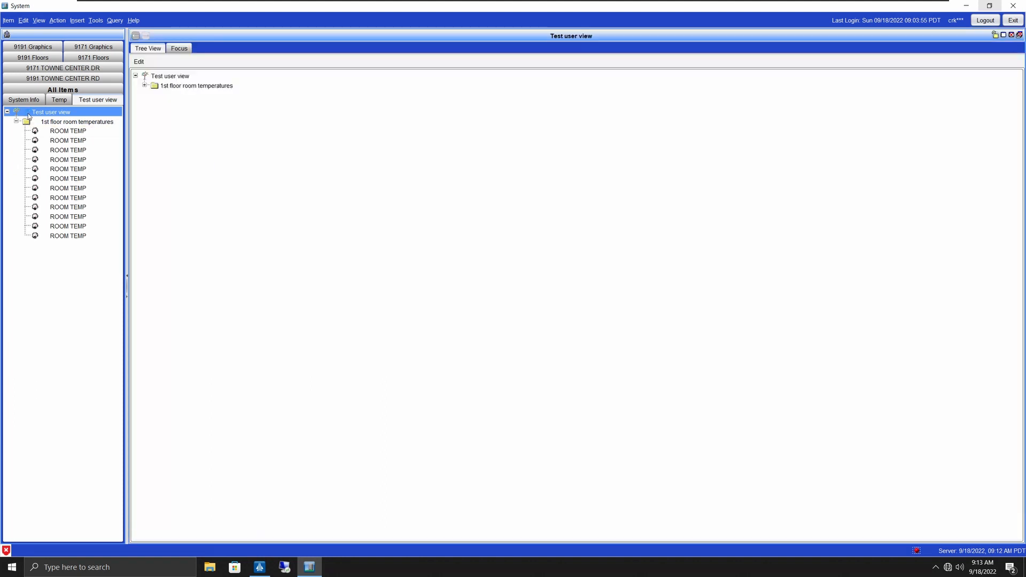
Step: In edit mode, relabel the first ROOM TEMP item as 'ROOM TEMP VAV-01'
left_click(139, 62)
left_click(145, 86)
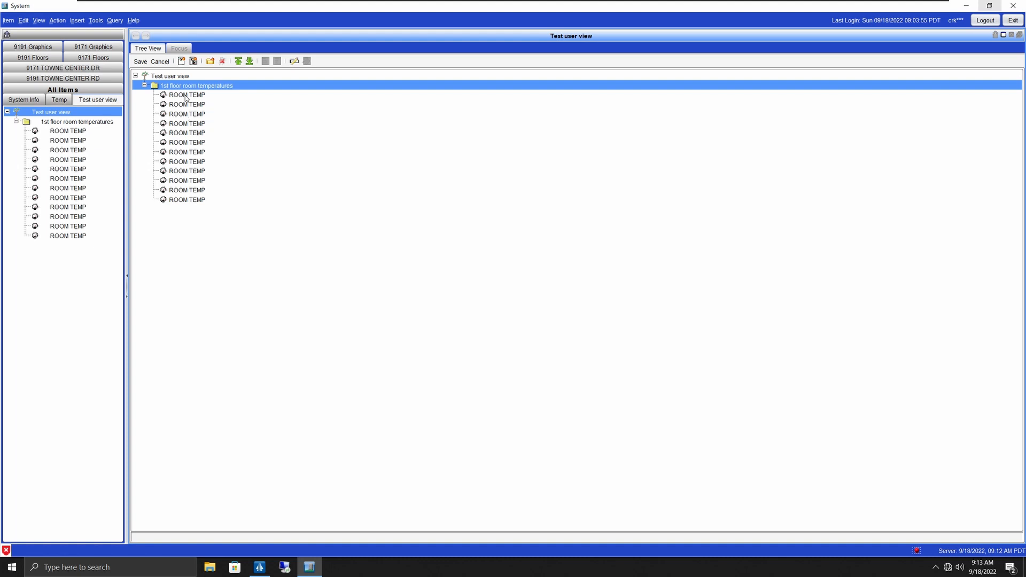
left_click(225, 95)
left_click(295, 62)
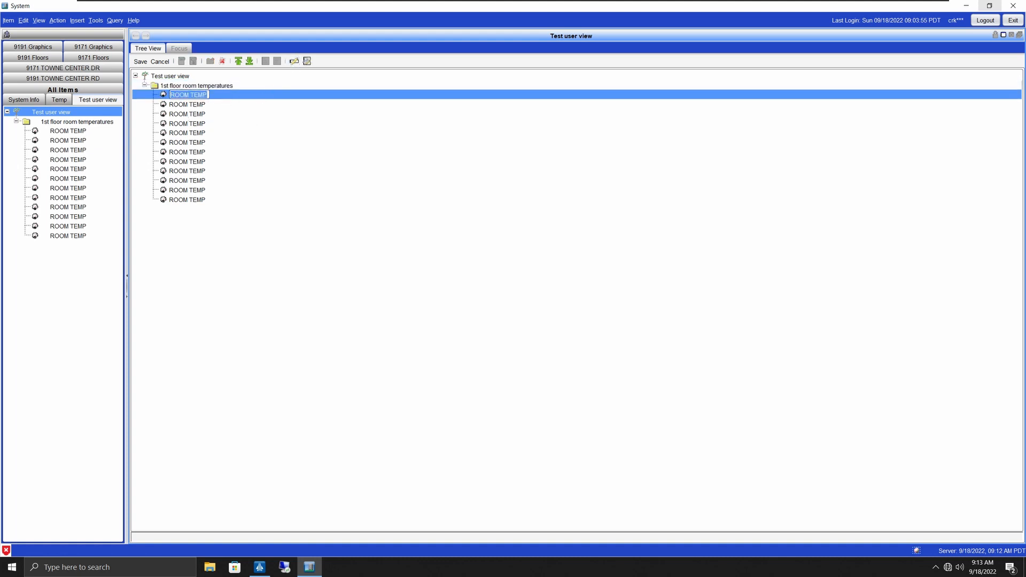
left_click(207, 94)
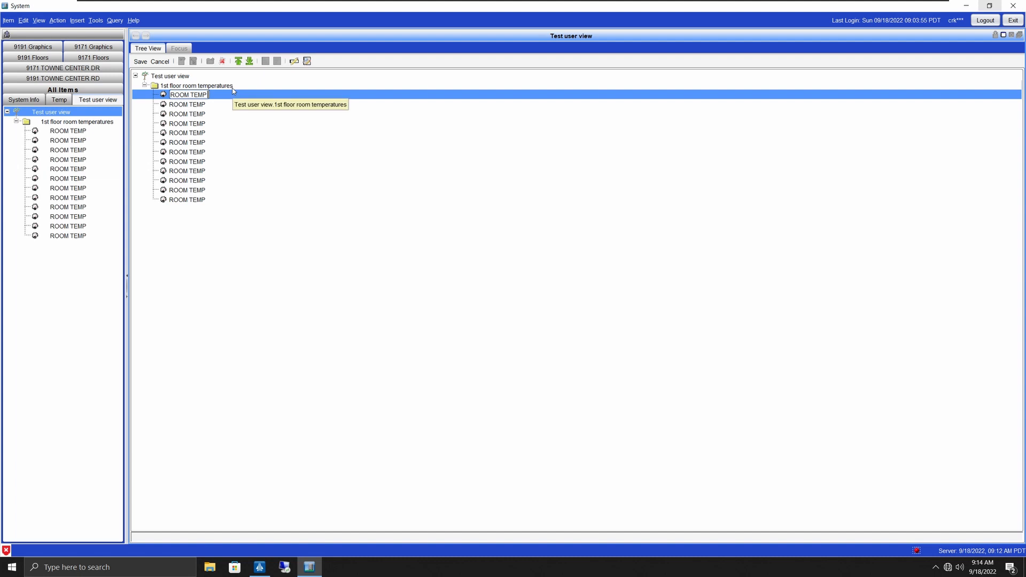
type("VAV")
type("-01")
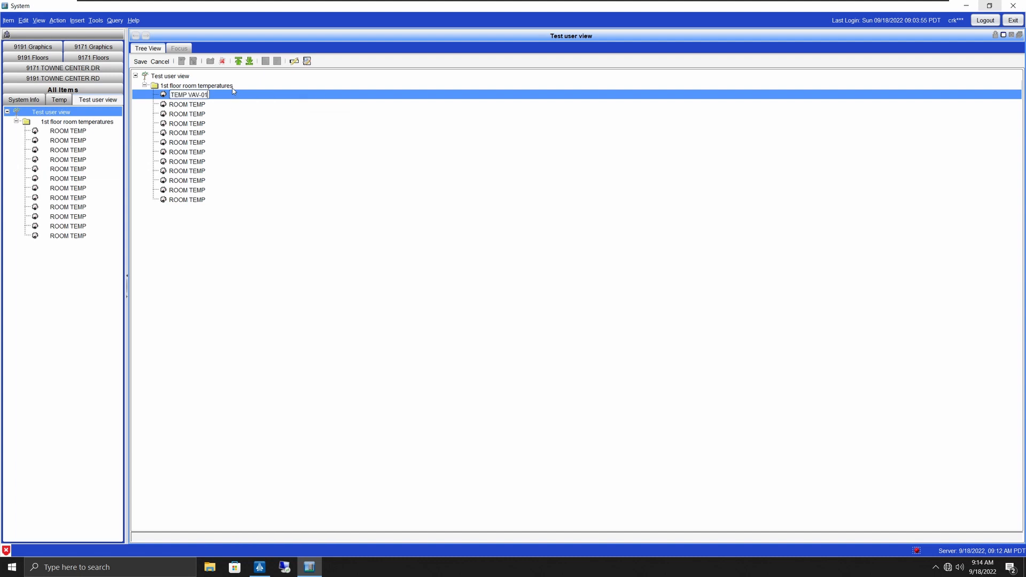
key("Return")
Step: Relabel the second ROOM TEMP item as 'ROOM TEMP VAV-02' and save the user view
right_click(190, 106)
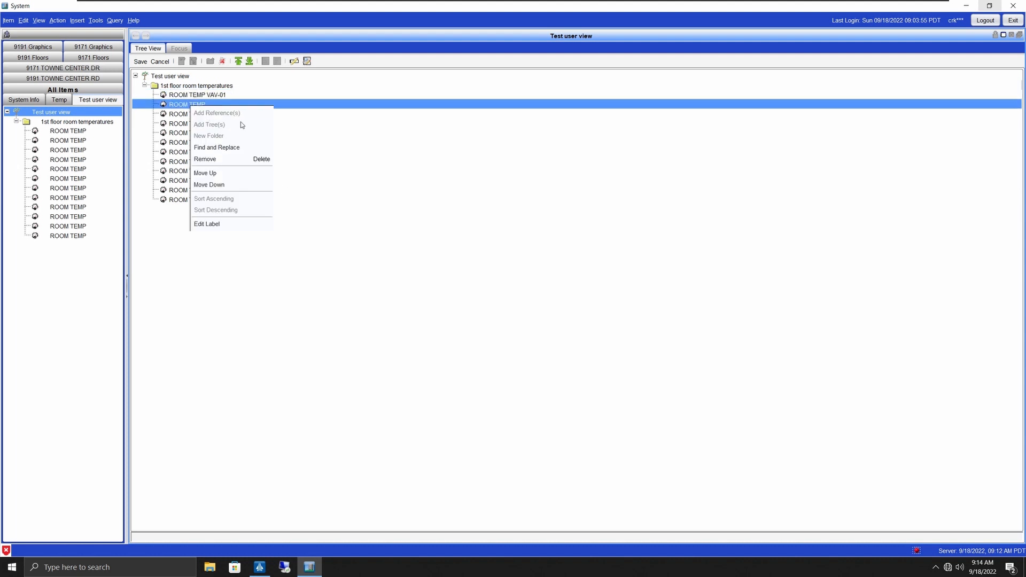
left_click(293, 63)
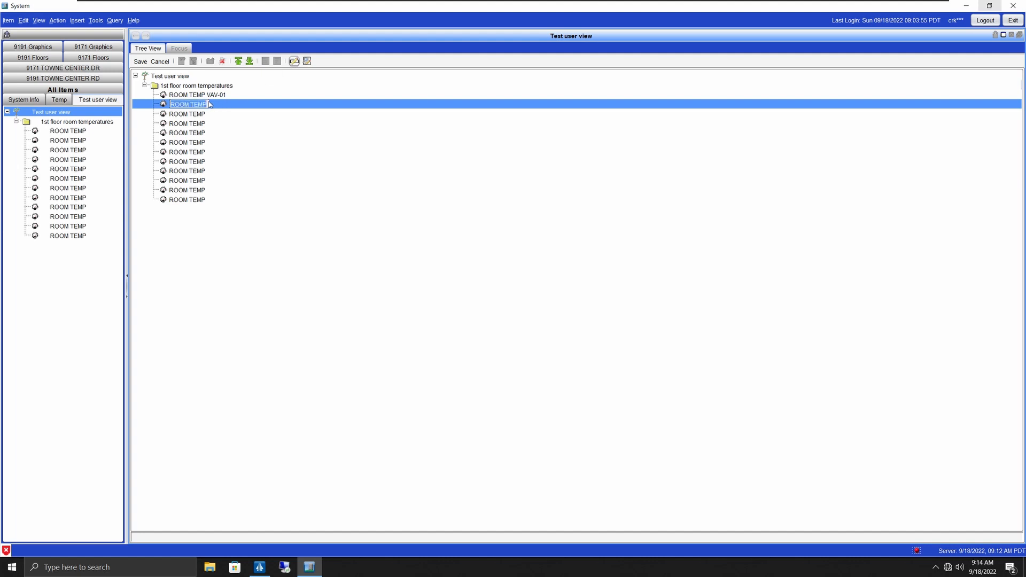
key("End")
type("VAV-02")
key("Return")
left_click(145, 62)
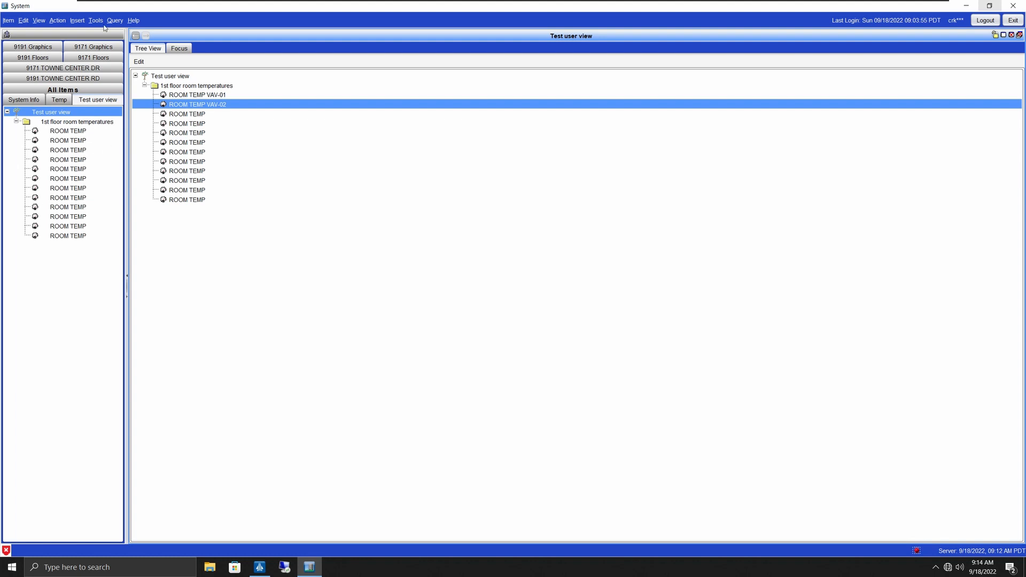
Step: Refresh all tabs and show the expanded 1st floor room temperatures summary in Test user view
right_click(80, 36)
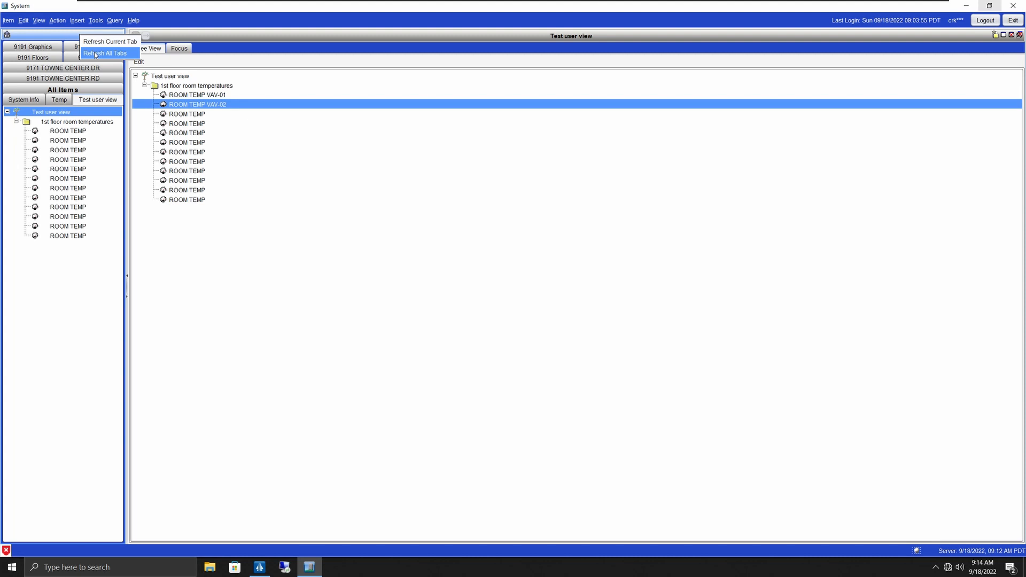
left_click(95, 54)
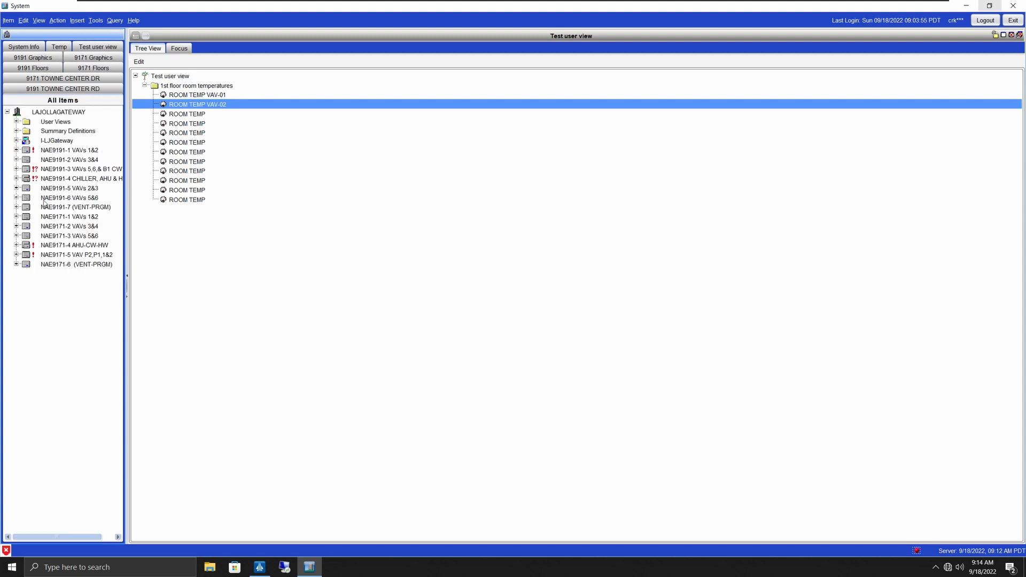
left_click(98, 48)
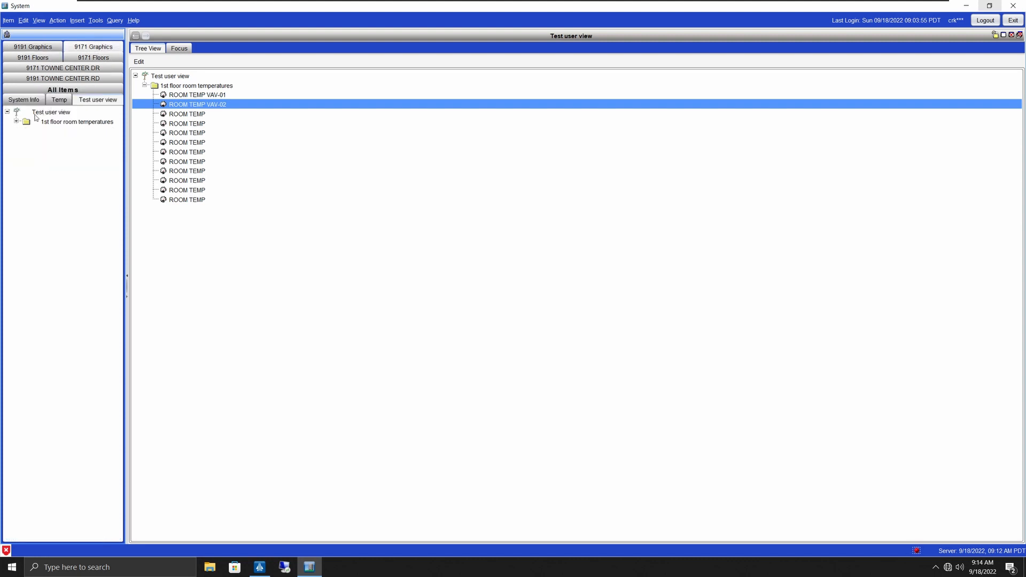
left_click(16, 122)
left_click(60, 122)
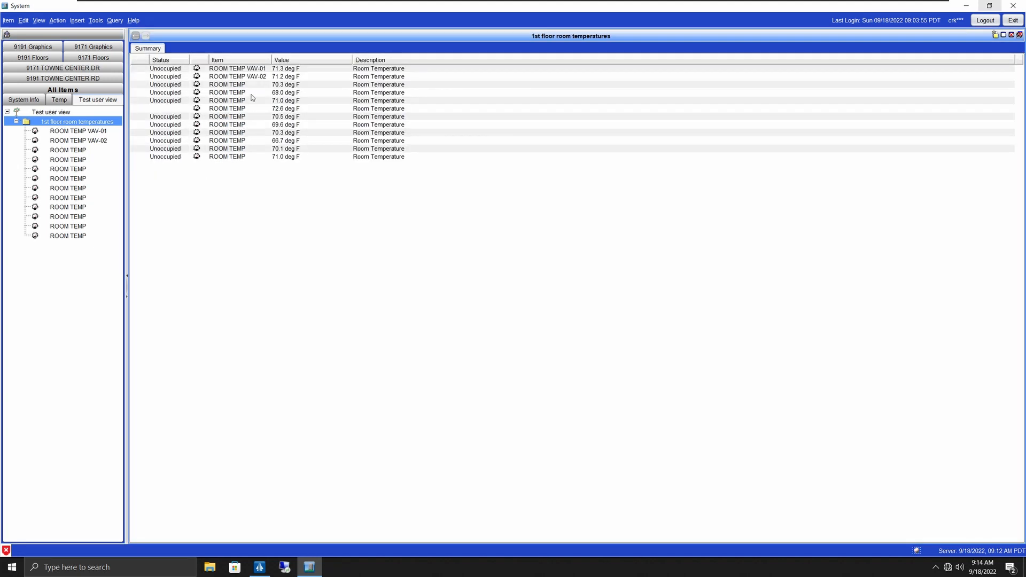
Step: Check the ROOM TEMP VAV-01 and VAV-02 readings, then reopen the Test user view root
left_click(266, 70)
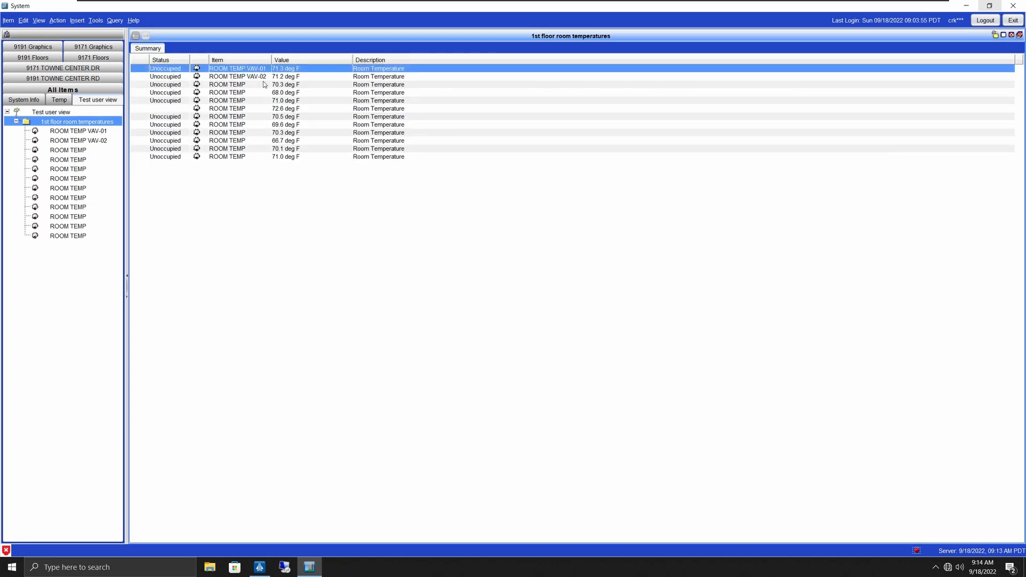
left_click(263, 78)
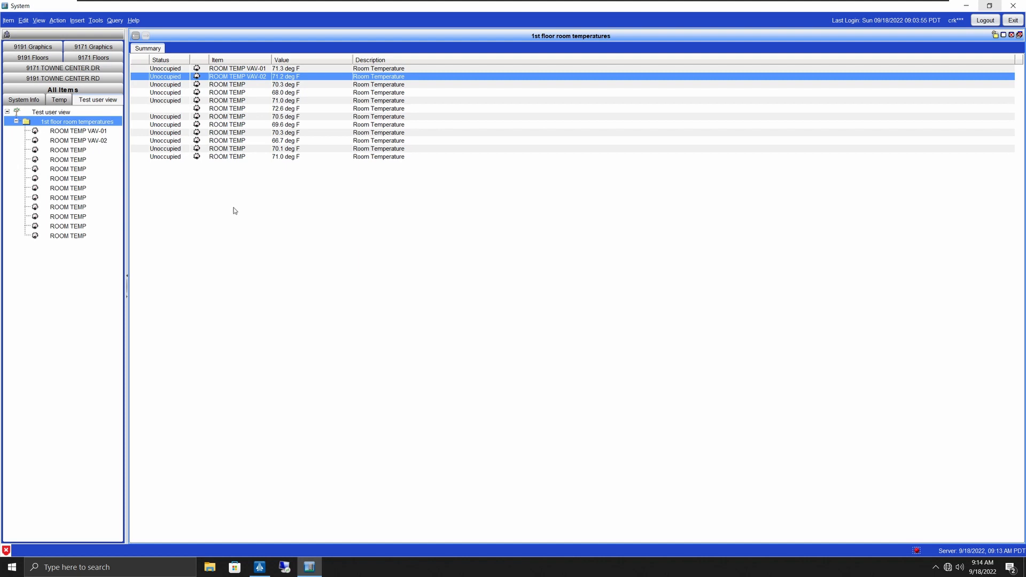
left_click(39, 112)
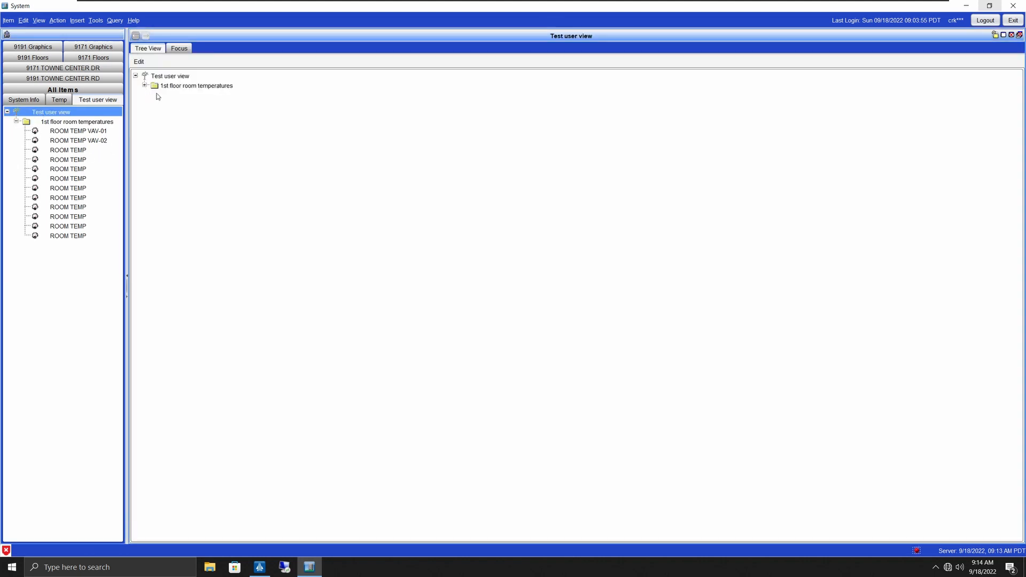
Step: In edit mode, create a folder named Suite 200 directly under the Test user view root
left_click(139, 62)
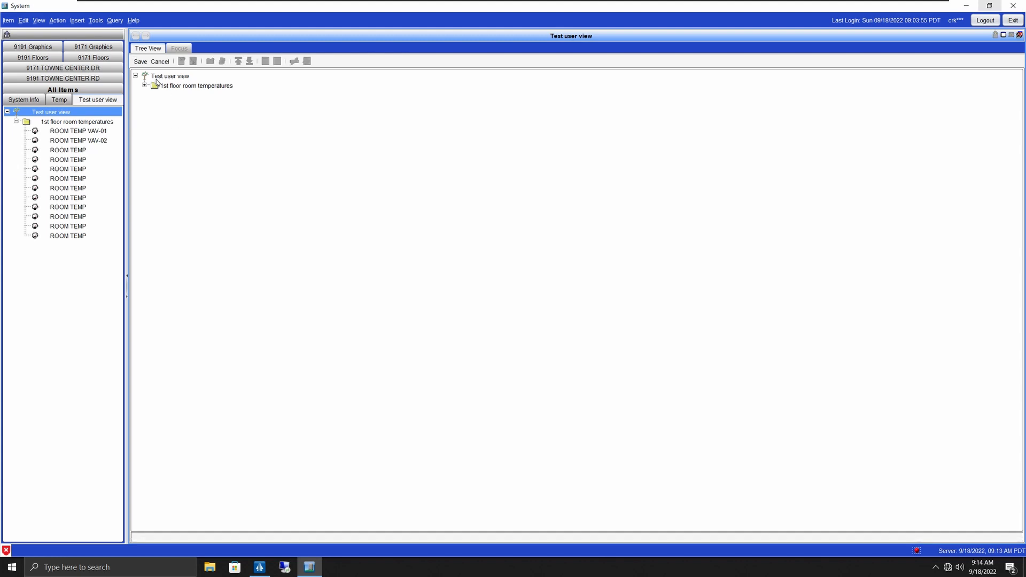
left_click(158, 77)
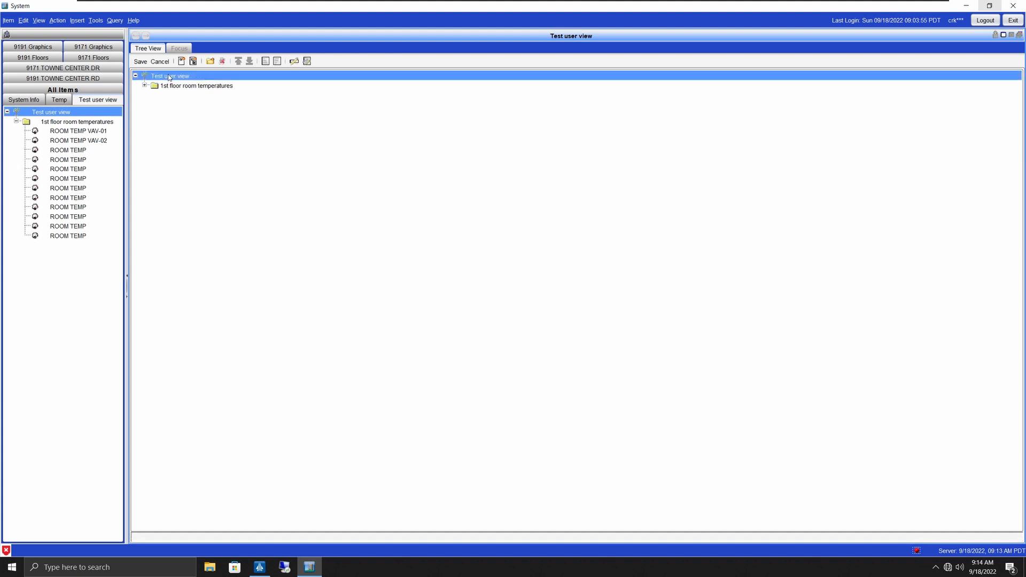
left_click(210, 61)
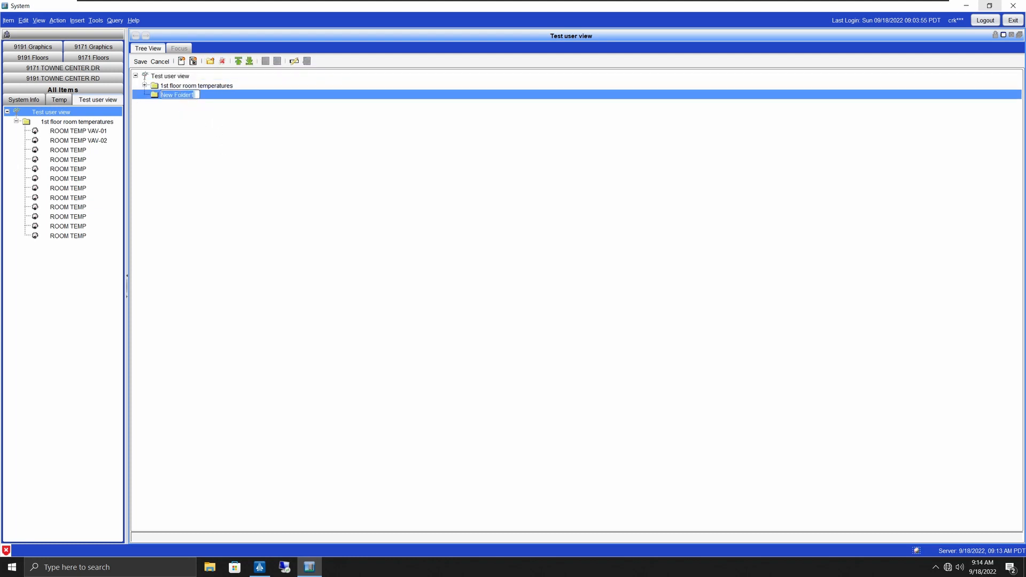
type("Suite 200")
key("Return")
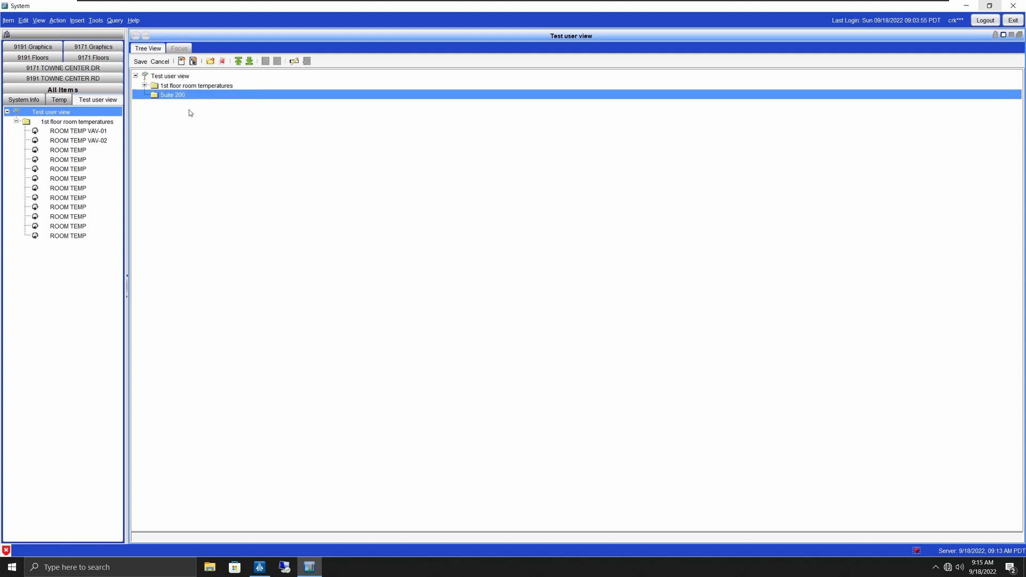
left_click(194, 62)
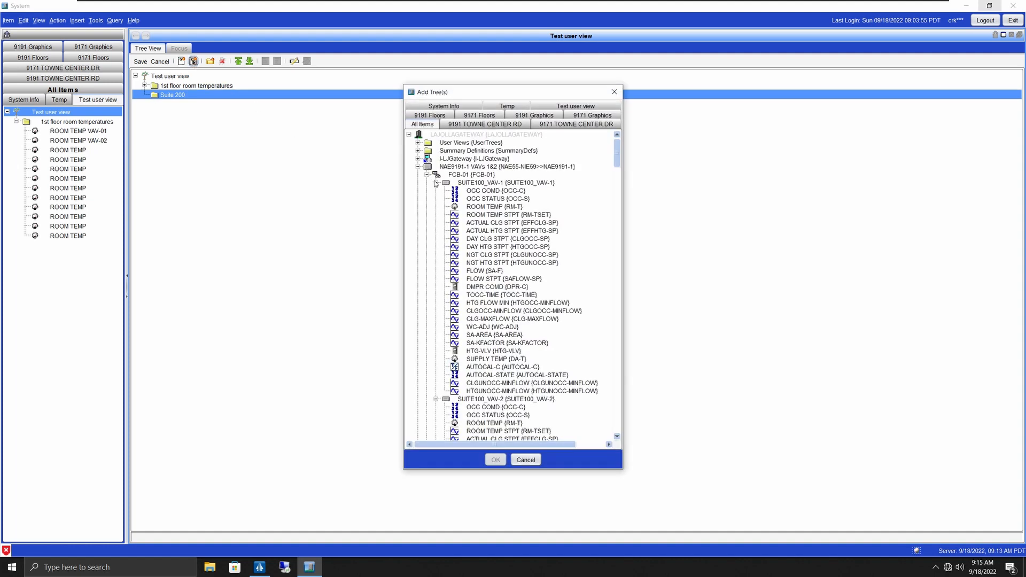
Step: Collapse the expanded SUITE100 and SUITE105 VAV device branches in the Add Tree(s) list
left_click(436, 190)
left_click(436, 199)
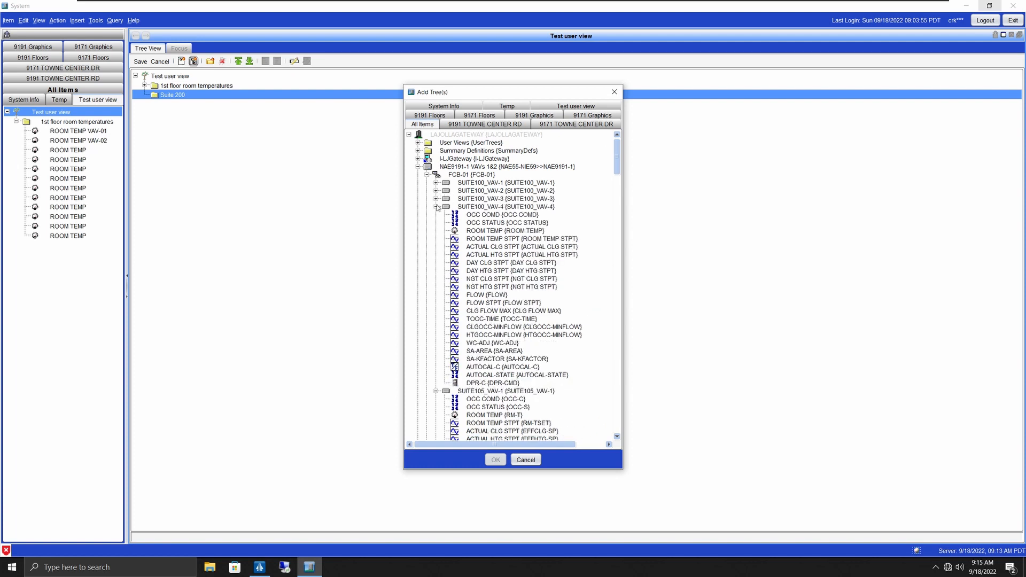
left_click(436, 207)
left_click(436, 215)
left_click(436, 223)
left_click(436, 231)
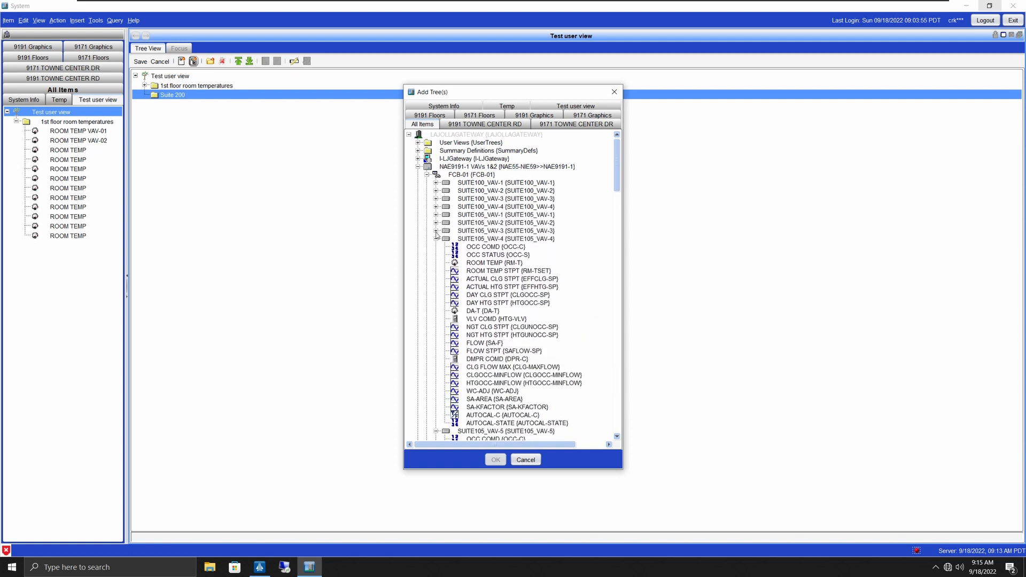
left_click(436, 239)
left_click(436, 247)
left_click(436, 255)
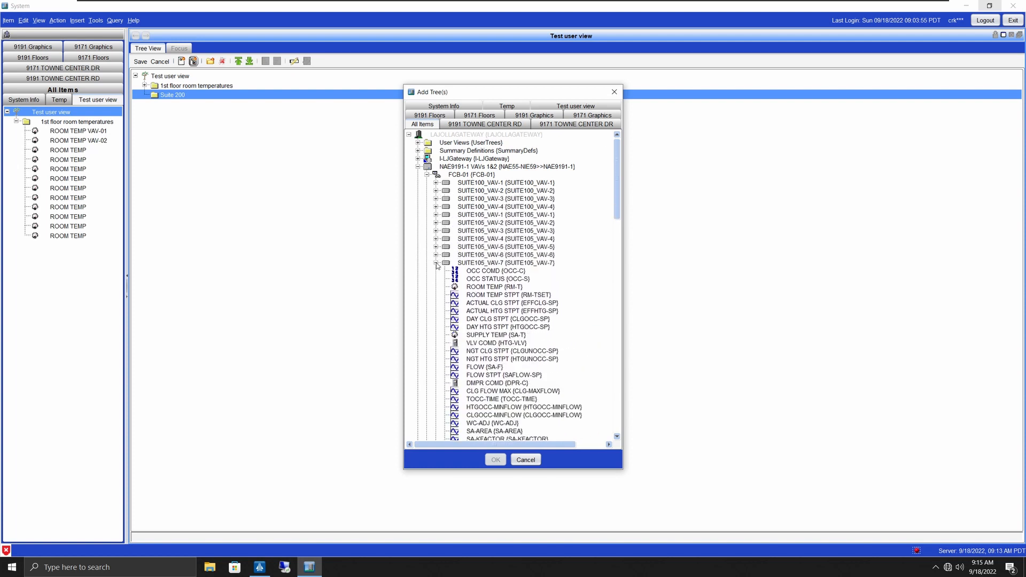
left_click(436, 263)
left_click(436, 271)
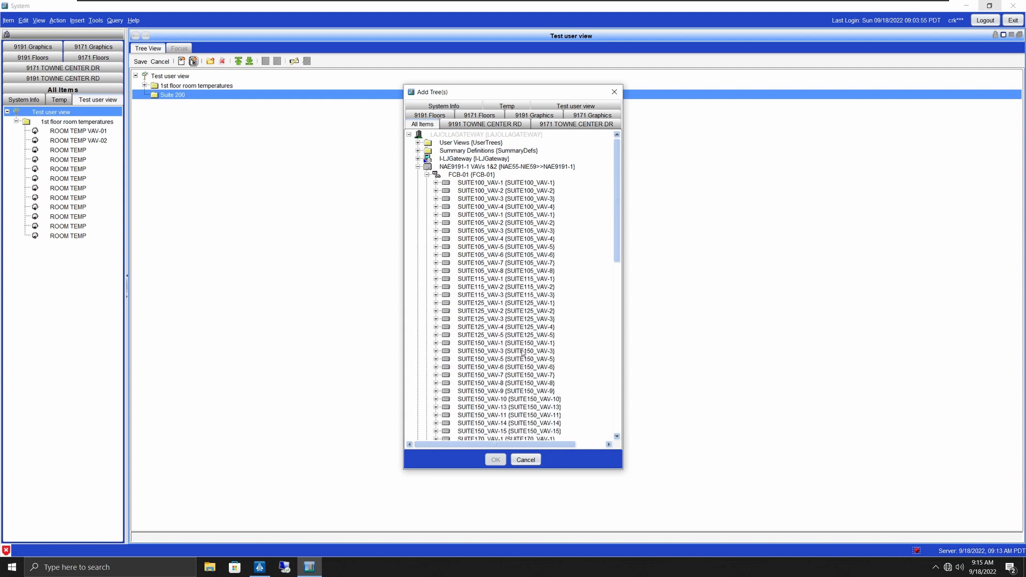
Step: Expand FCB-02, select SUITE205_VAV-1 through SUITE200_VAV-8, and add them to Suite 200
scroll(523, 354, "down", 4)
scroll(523, 354, "down", 12)
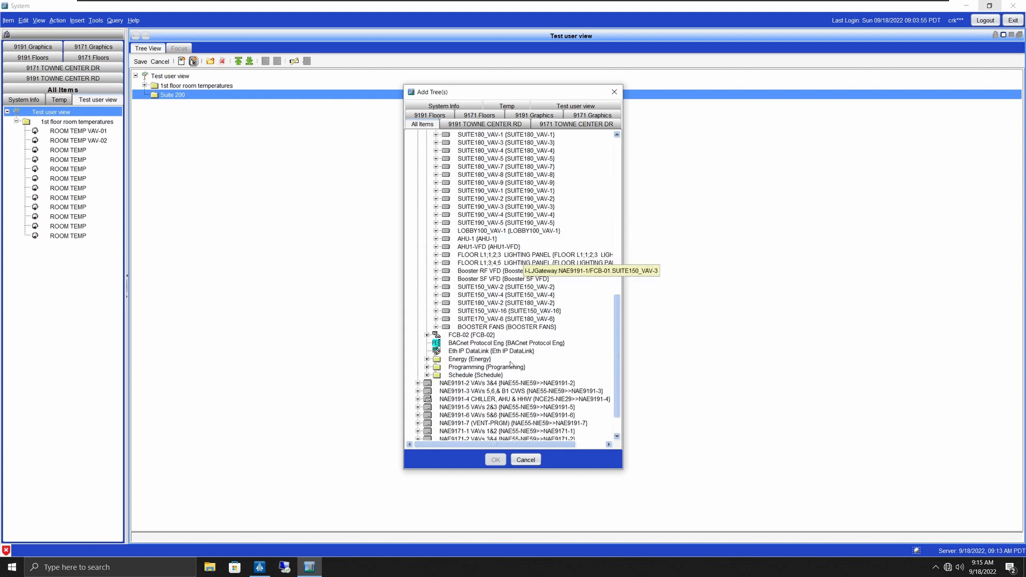
left_click(427, 335)
scroll(500, 305, "down", 2)
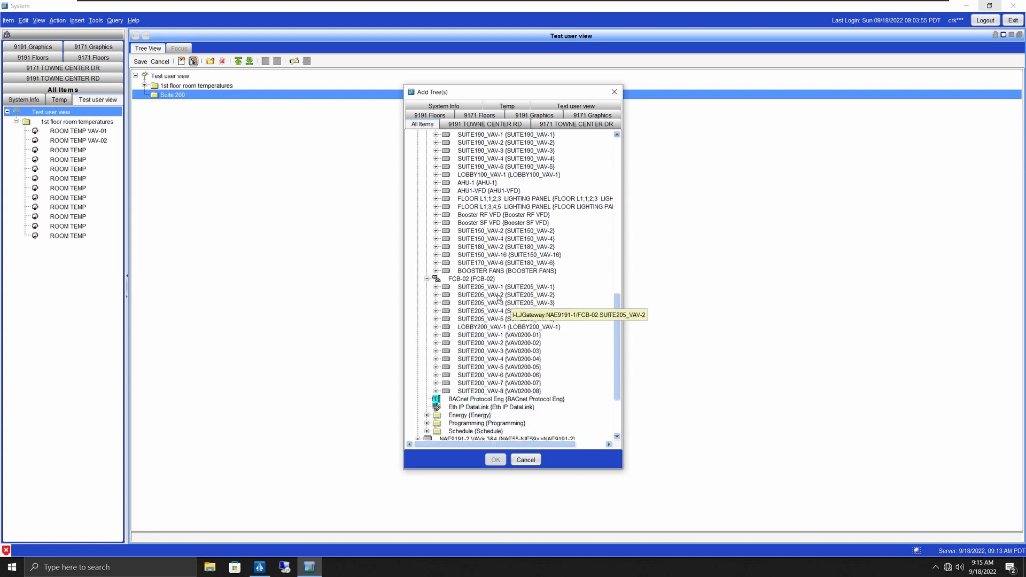
left_click(480, 289)
left_click(504, 390, "shift")
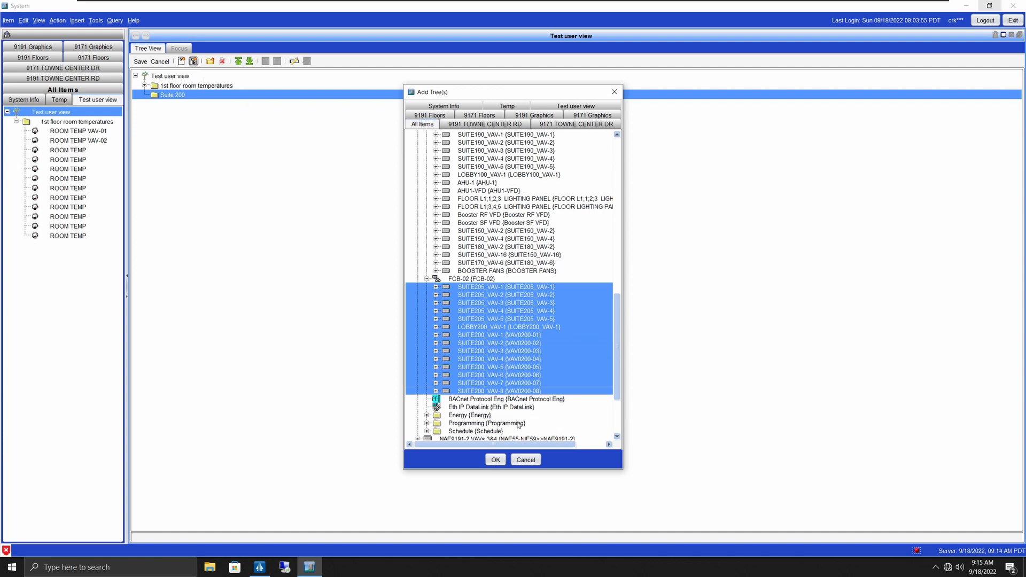
left_click(496, 459)
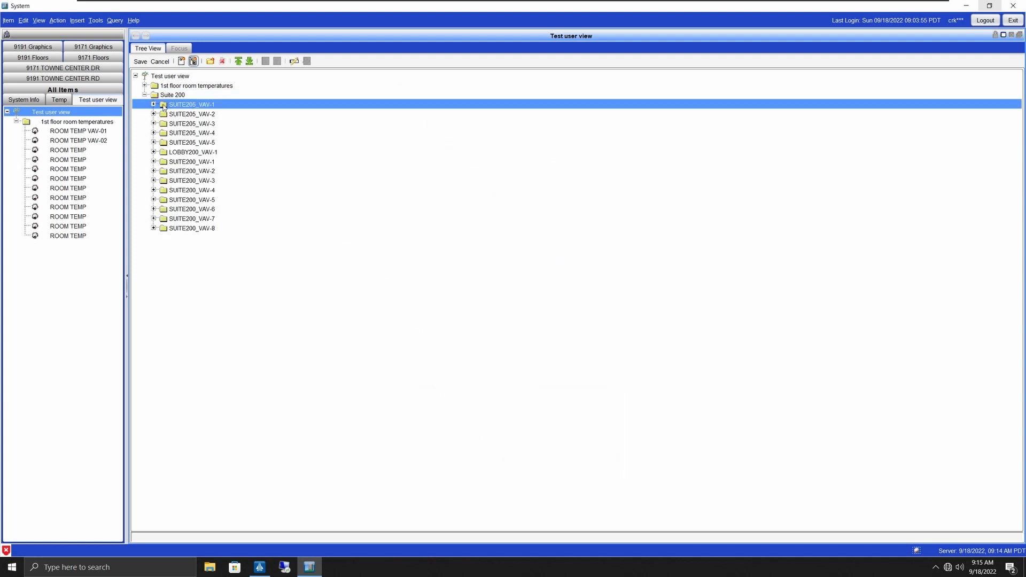
Step: Expand SUITE205_VAV-1 to check its points, then save the view
left_click(154, 104)
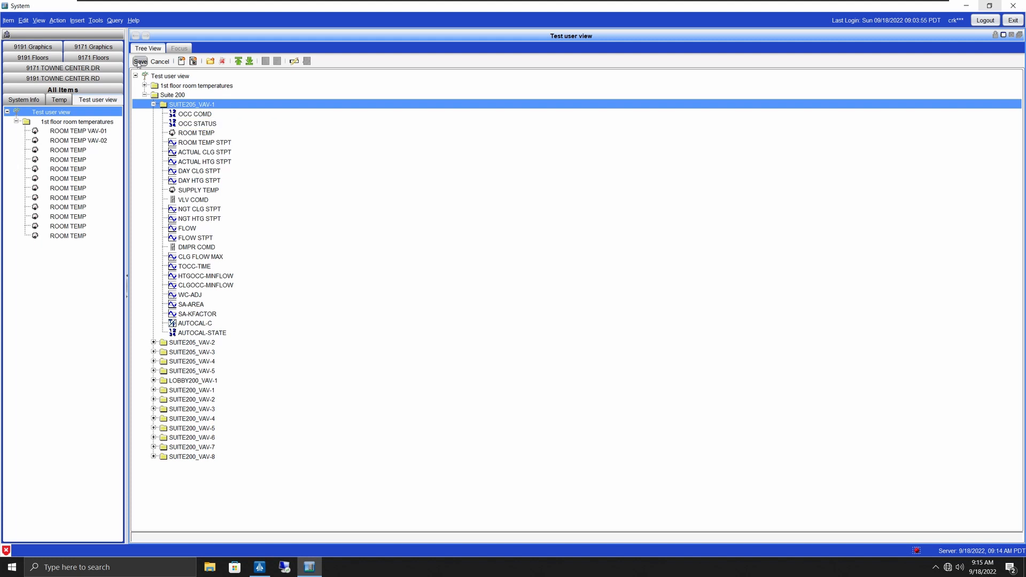
left_click(140, 61)
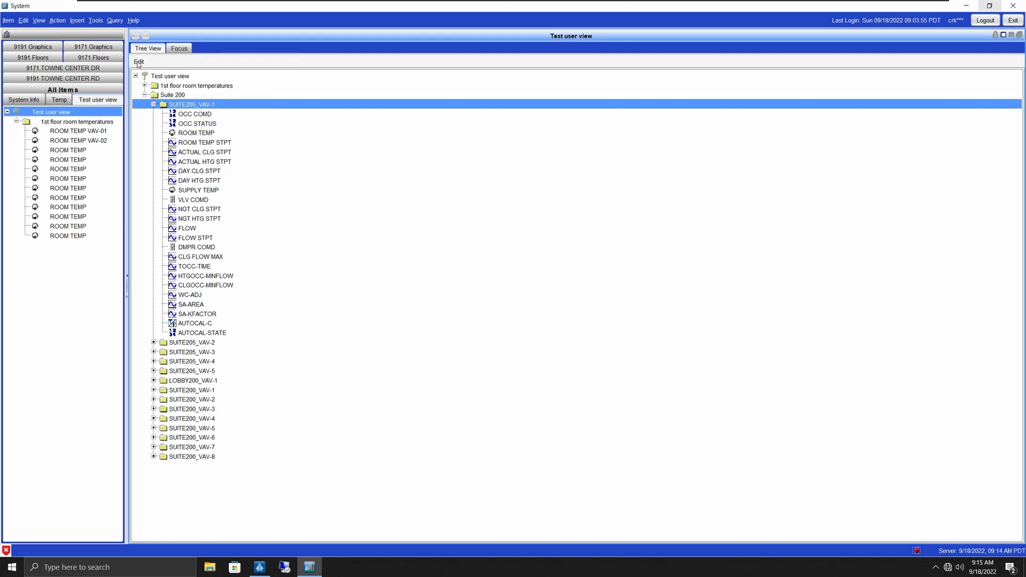
Step: Save the user view, refresh all tabs, and switch to the Test user view tree
left_click(16, 122)
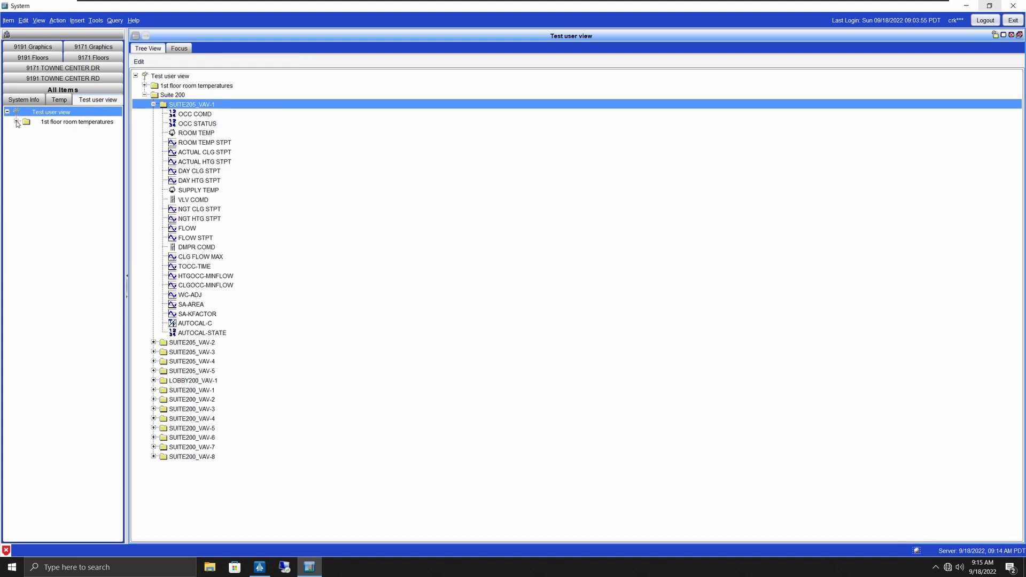
right_click(90, 39)
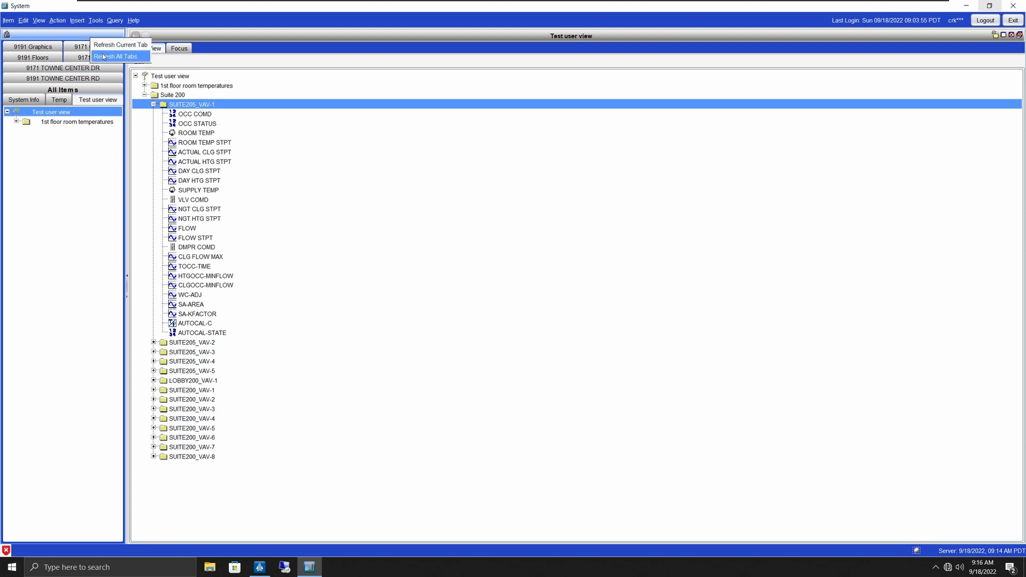
left_click(104, 56)
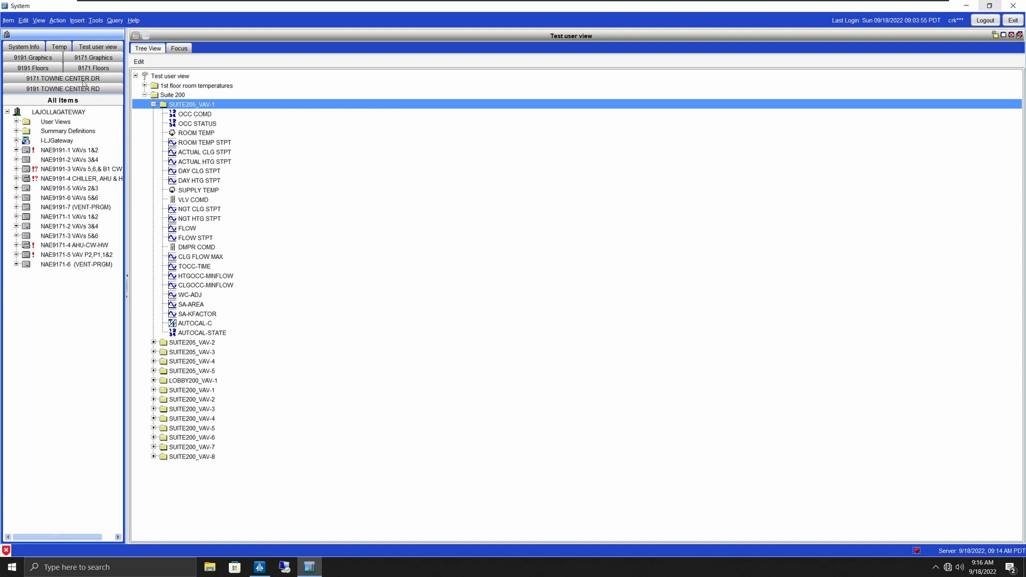
left_click(97, 47)
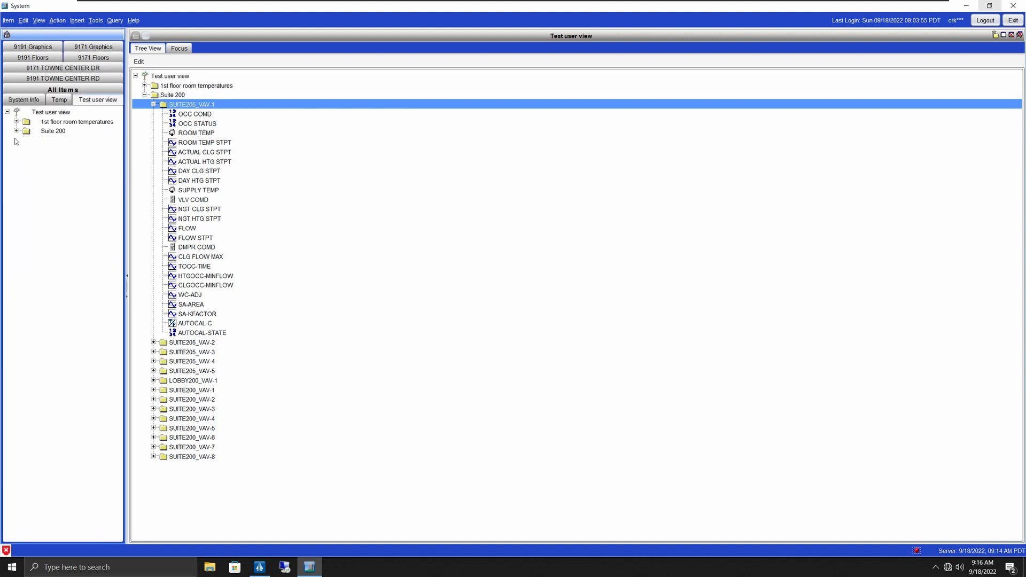
Step: Expand Suite 200 and browse the points of SUITE205_VAV-1 and LOBBY200_VAV-1
left_click(52, 132)
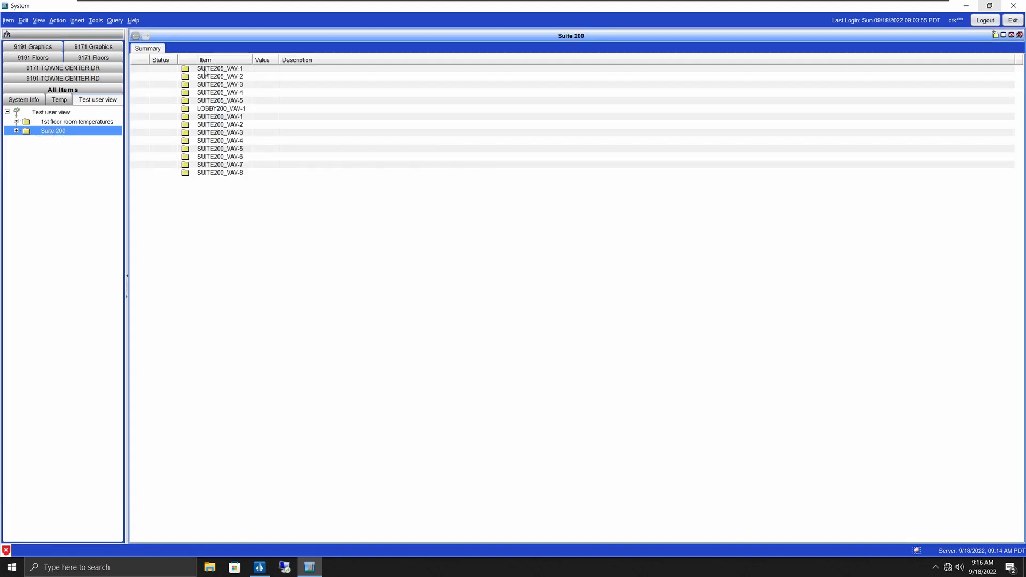
left_click(16, 131)
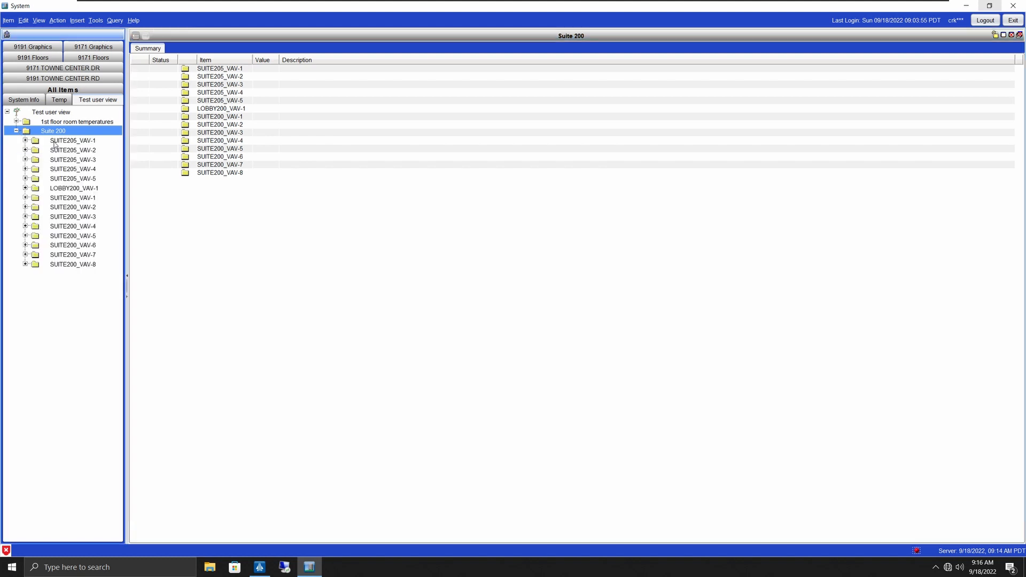
left_click(54, 144)
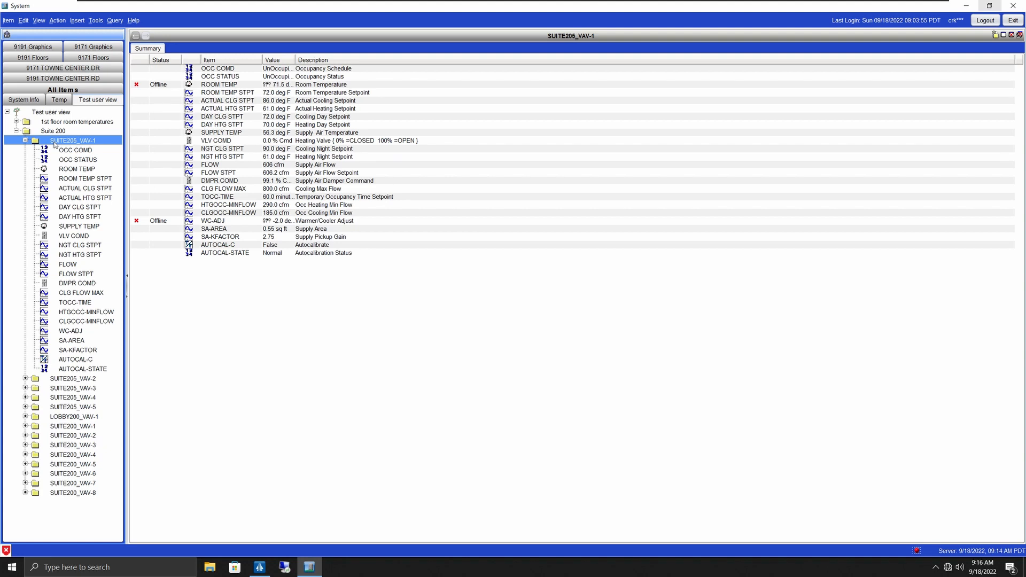
left_click(83, 415)
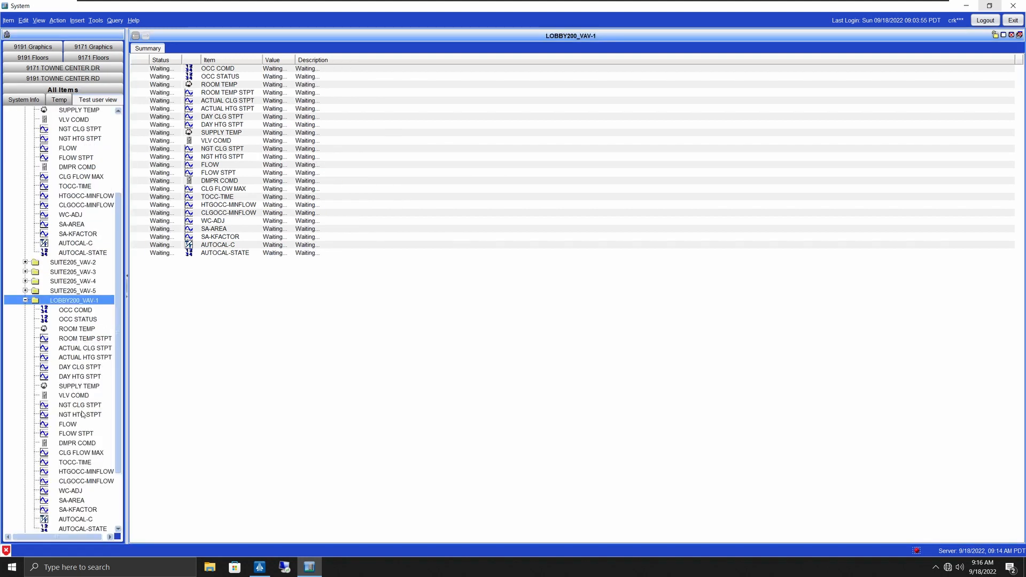
left_click(26, 300)
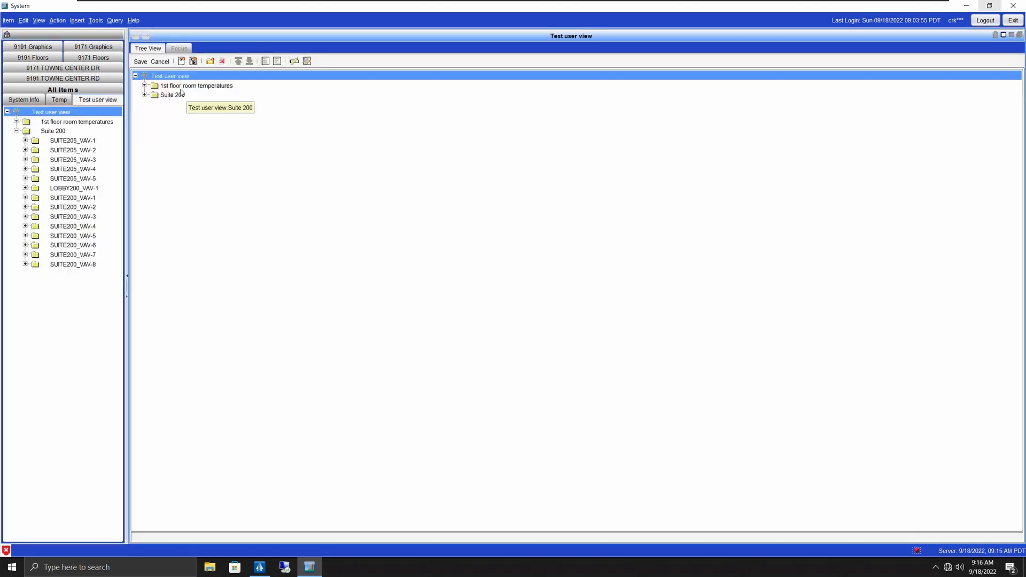
Step: Move Suite 200 above 1st floor room temperatures and LOBBY200_VAV-1 to the top of Suite 200
left_click(178, 87)
left_click(250, 63)
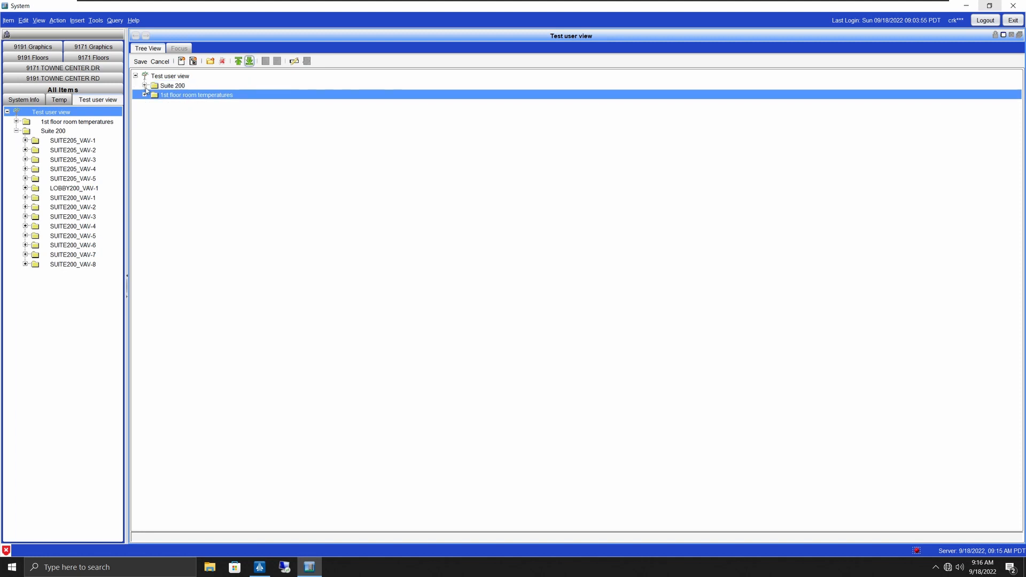
left_click(144, 85)
left_click(197, 151)
left_click(196, 143)
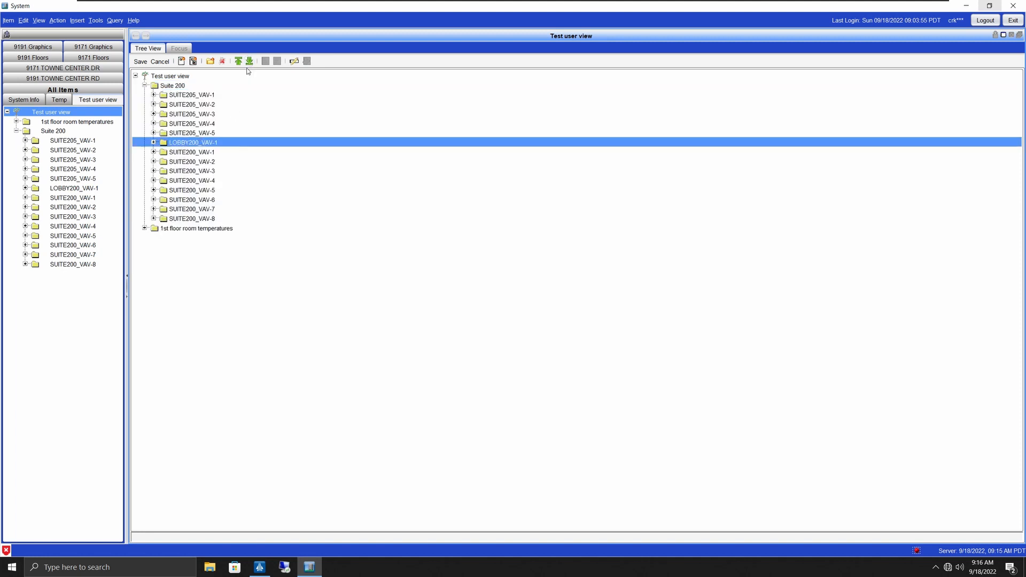
left_click(239, 62)
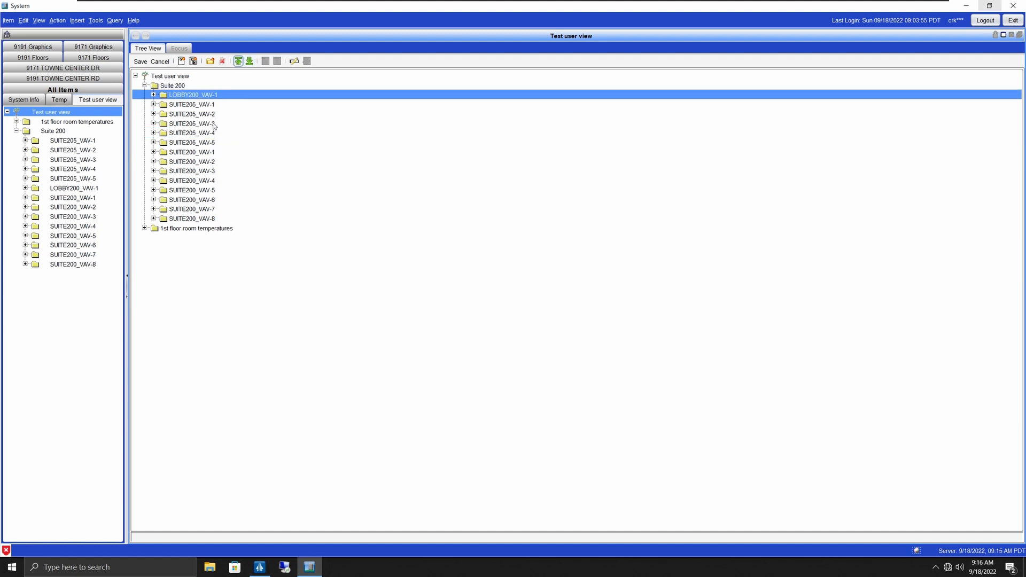
Step: Remove SUITE200_VAV-5 from the view and save the reorganised view
left_click(203, 192)
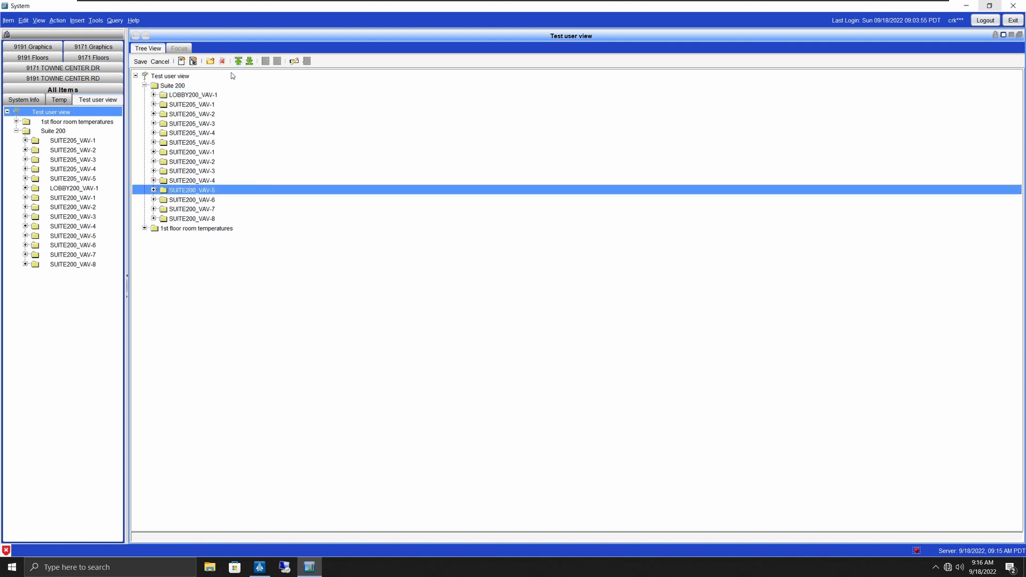
left_click(222, 61)
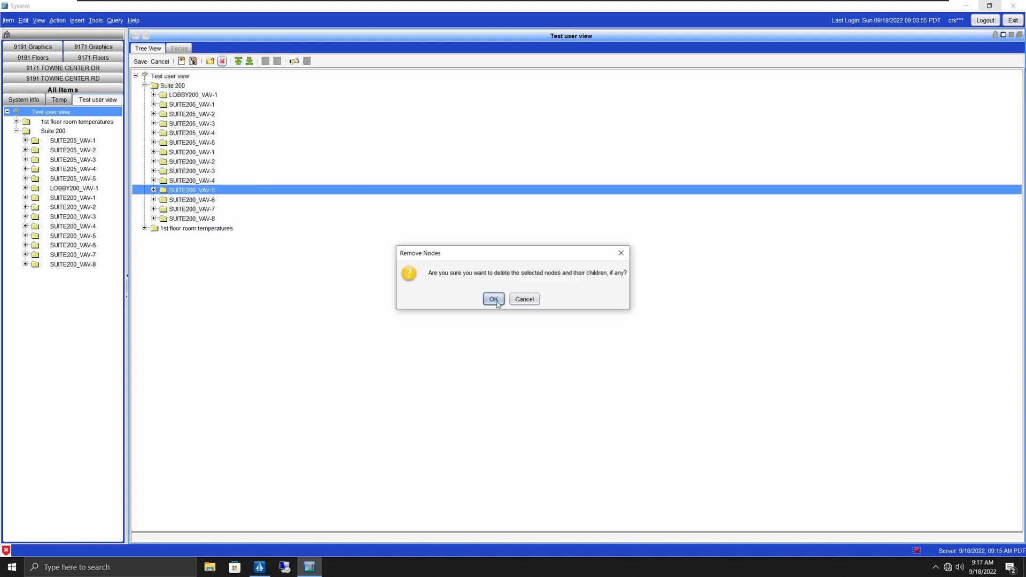
left_click(494, 299)
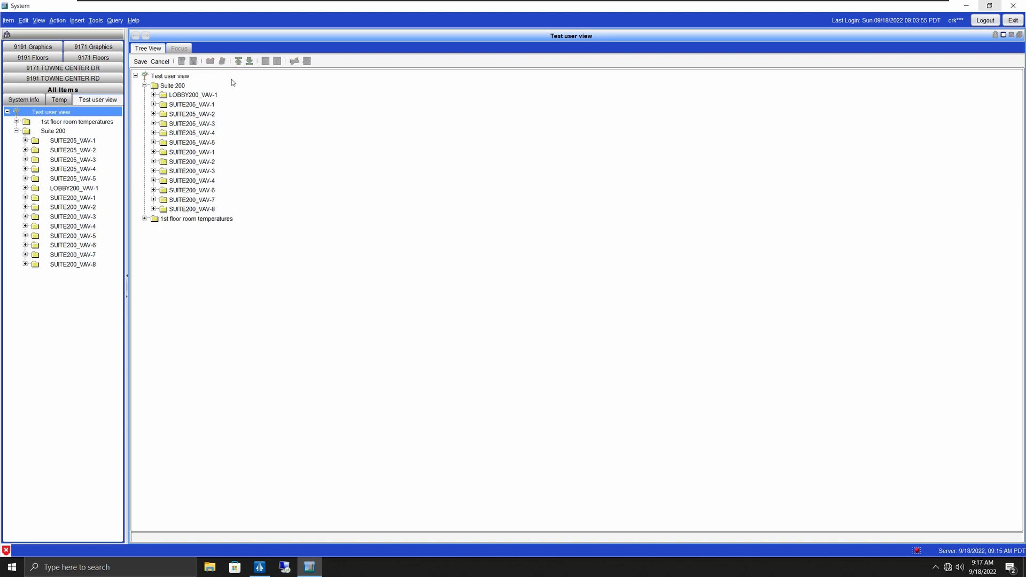
left_click(140, 62)
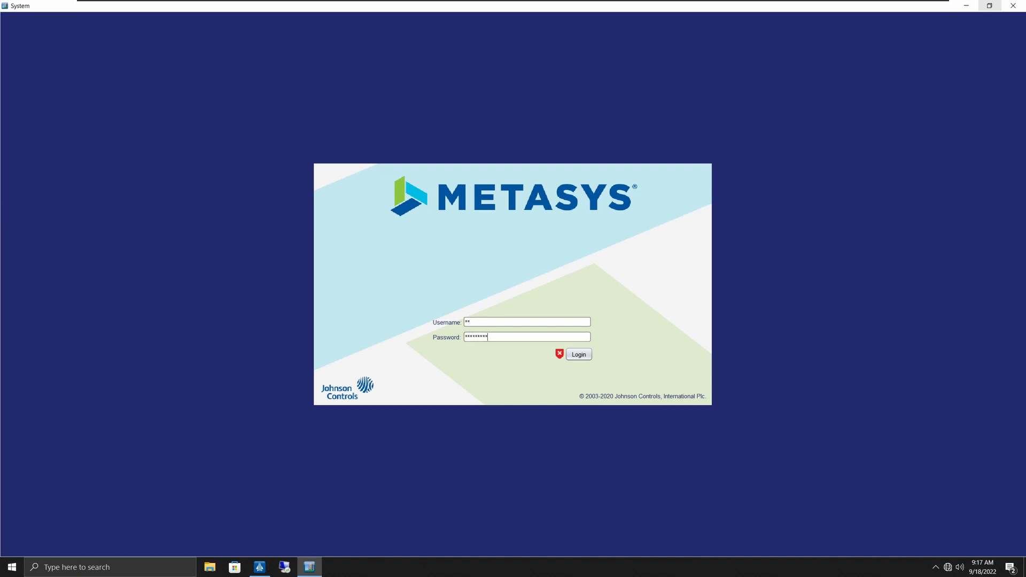
Step: Submit the other user's login credentials and minimize the Events alarm window
key("Return")
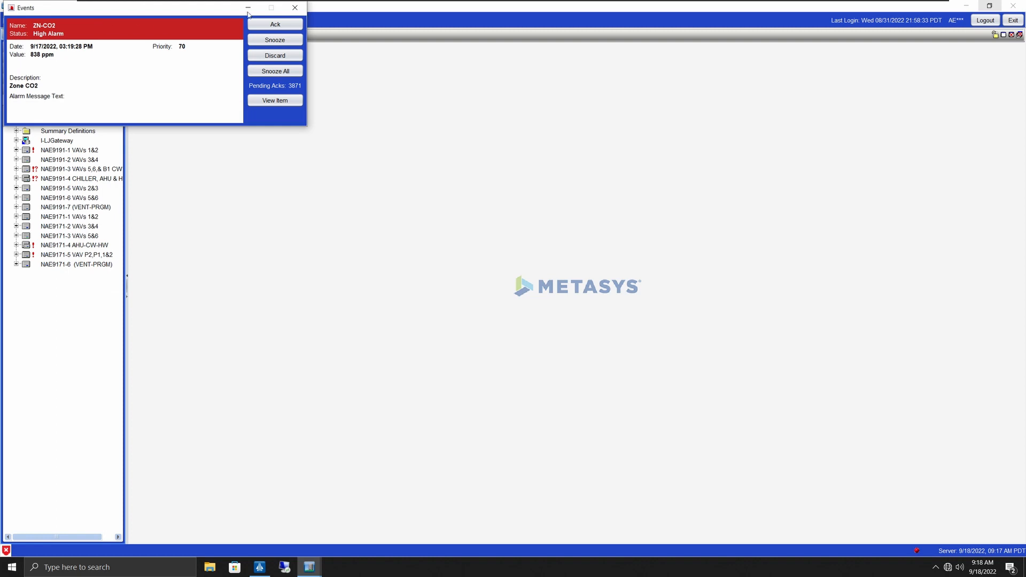
left_click(247, 9)
Step: In Tools > Administrator, add Test user view to the first user's navigation views, apply, and close
left_click(94, 21)
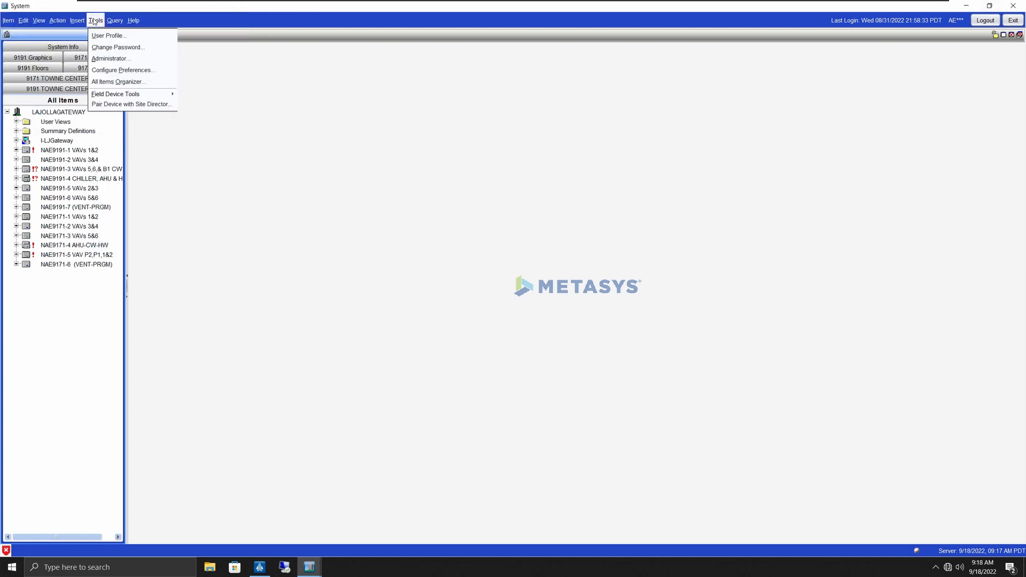
left_click(110, 60)
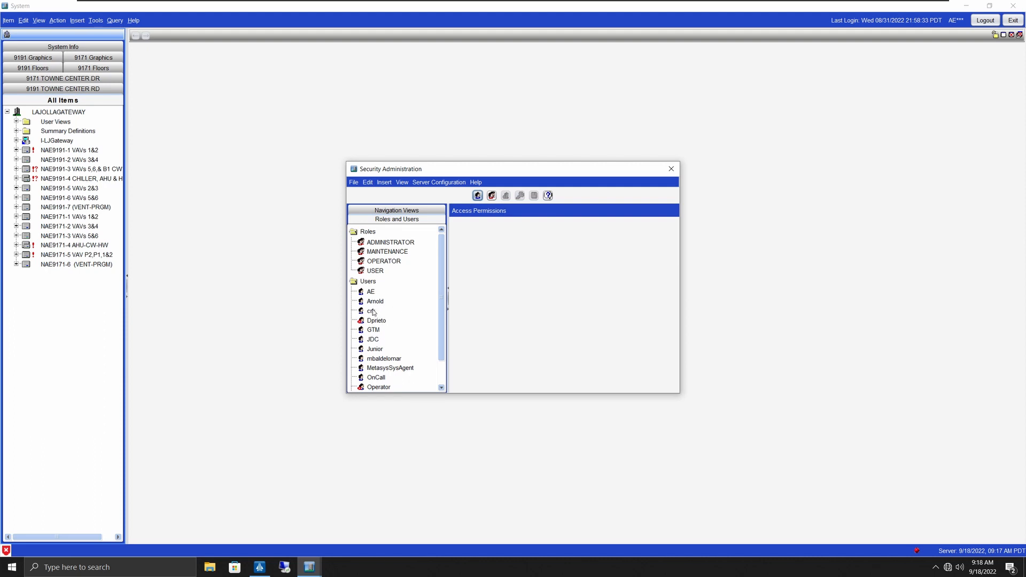
double_click(371, 292)
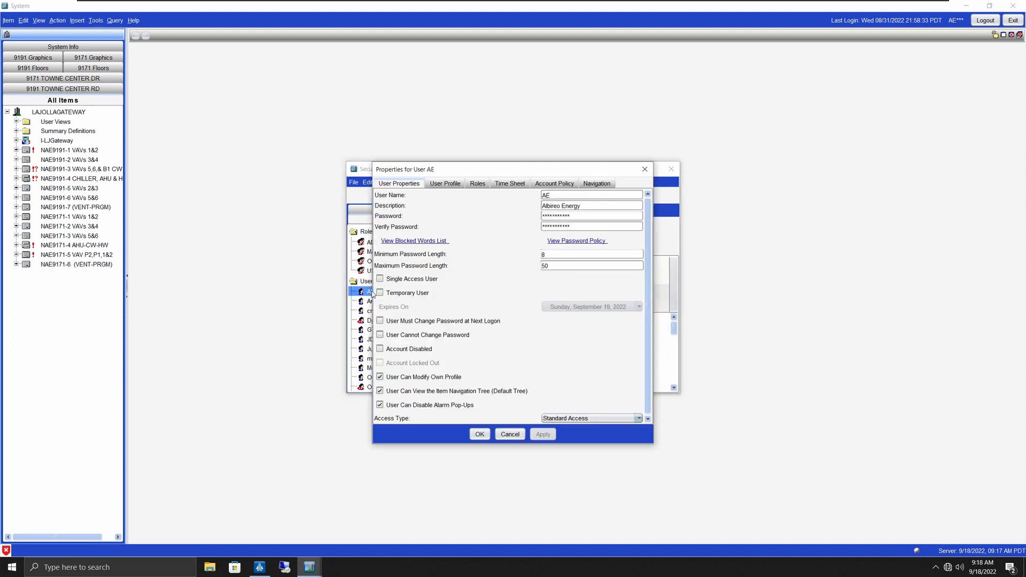
left_click(596, 184)
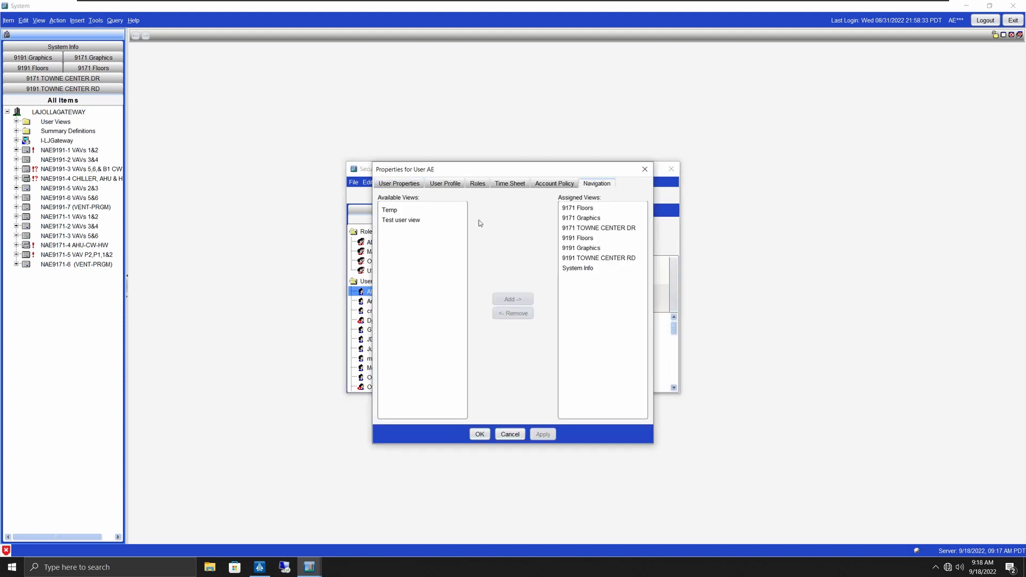
left_click(413, 220)
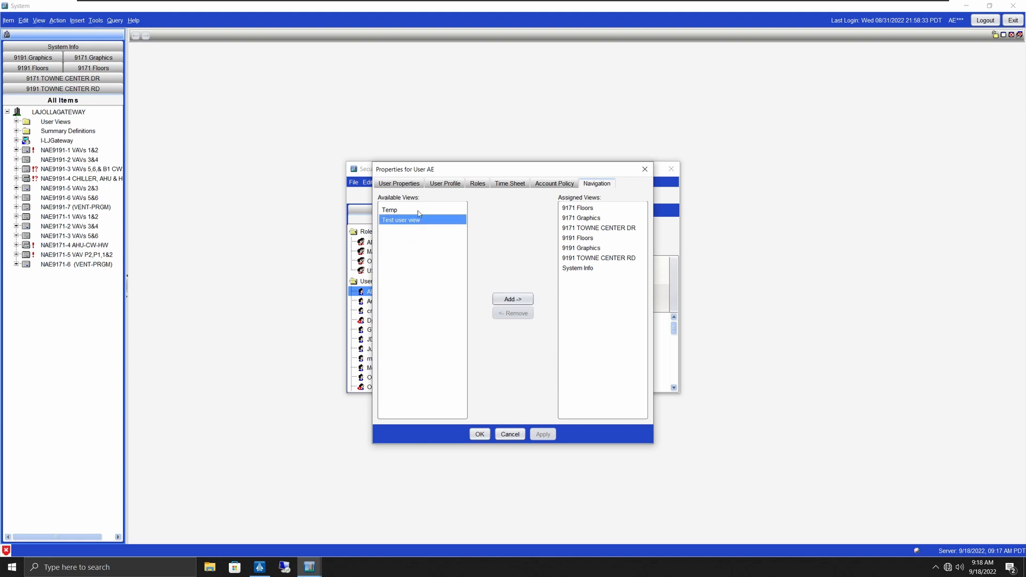
left_click(512, 300)
left_click(542, 434)
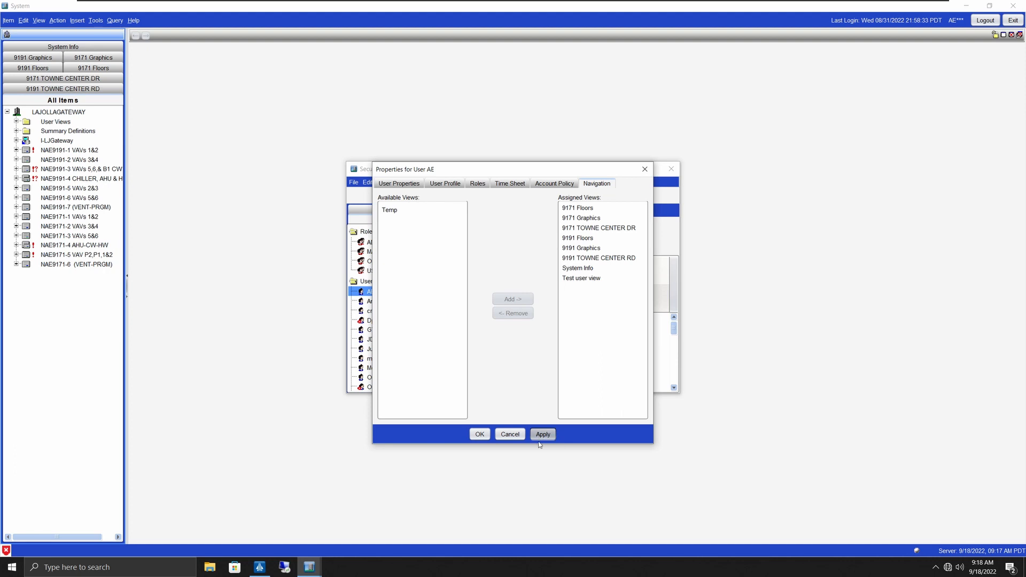
left_click(479, 434)
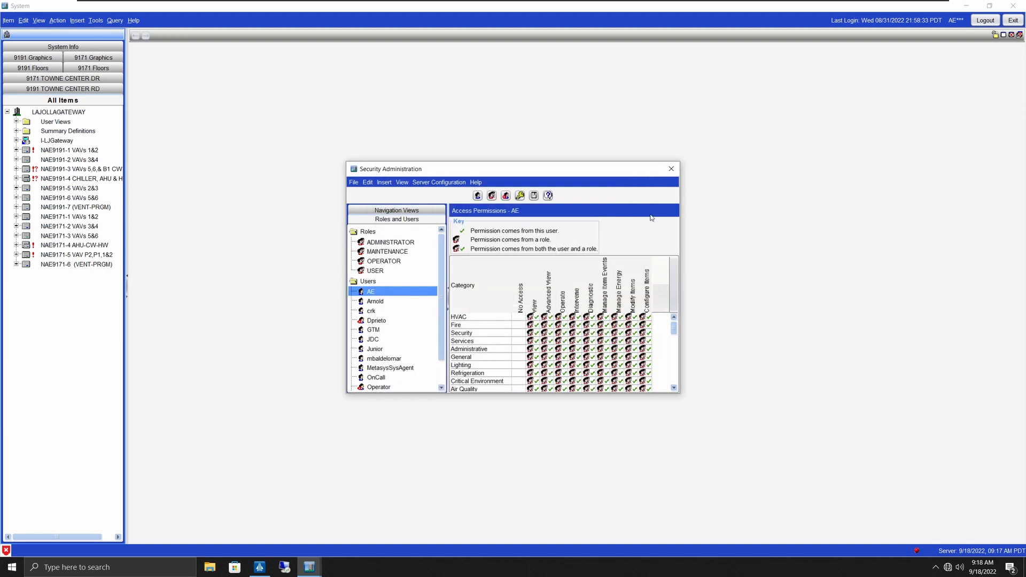
left_click(669, 168)
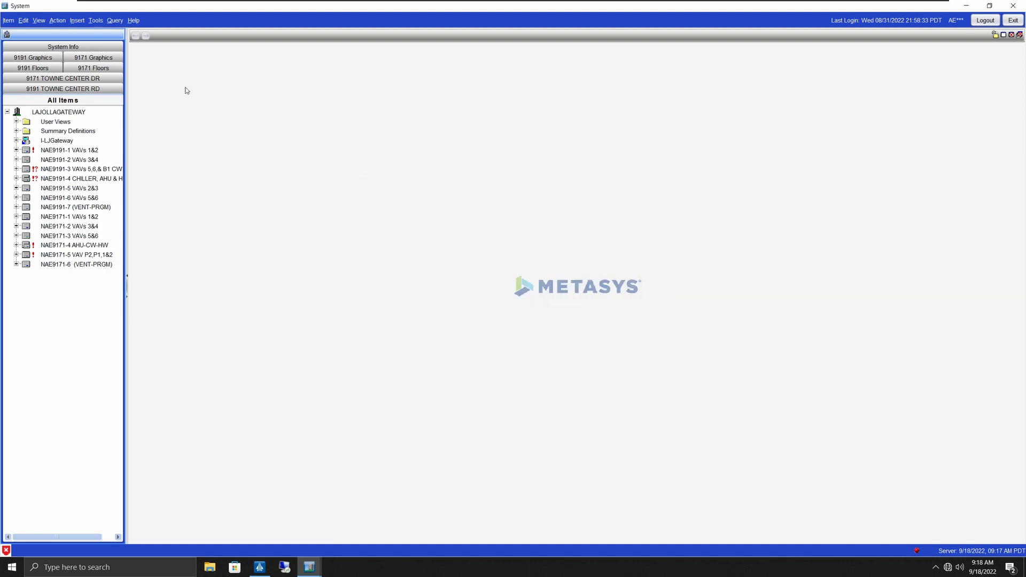
Step: Refresh all tabs and open the newly available Test user view tree
right_click(89, 35)
left_click(108, 54)
left_click(98, 47)
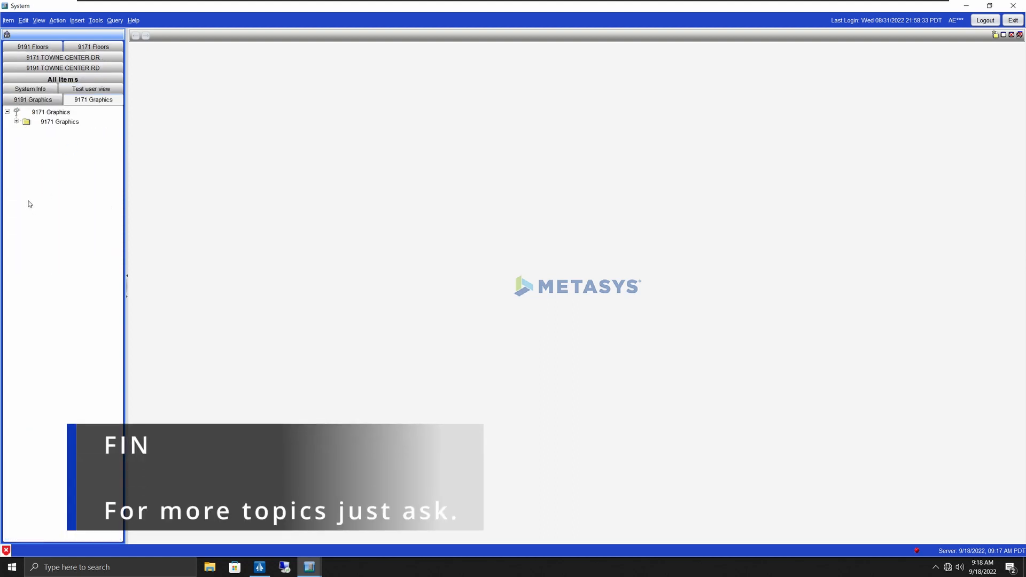